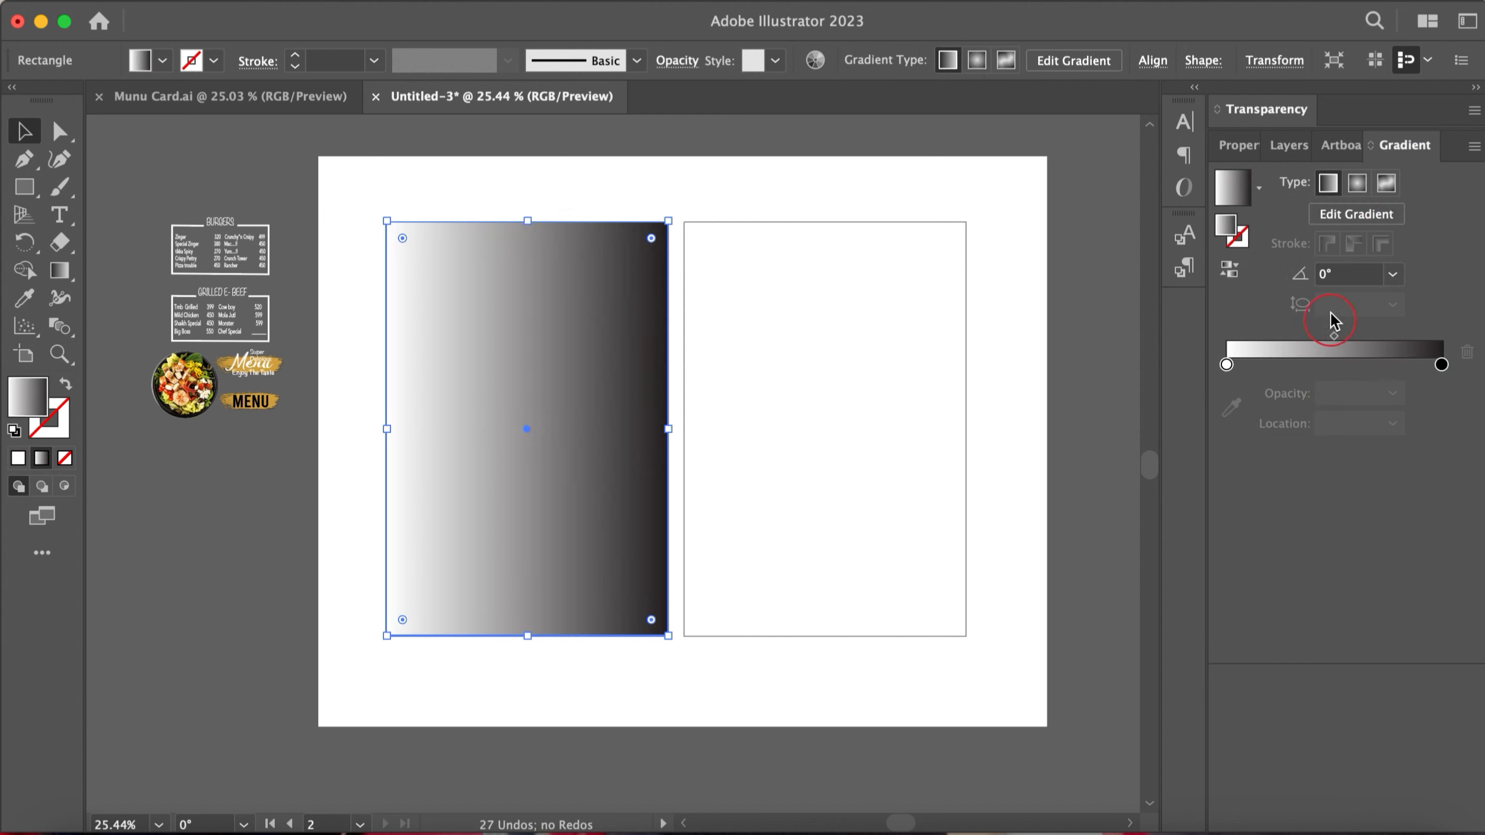
Apply a radial gradient to the card rectangle and lighten its outer colour stop to about 83% black
click(1357, 183)
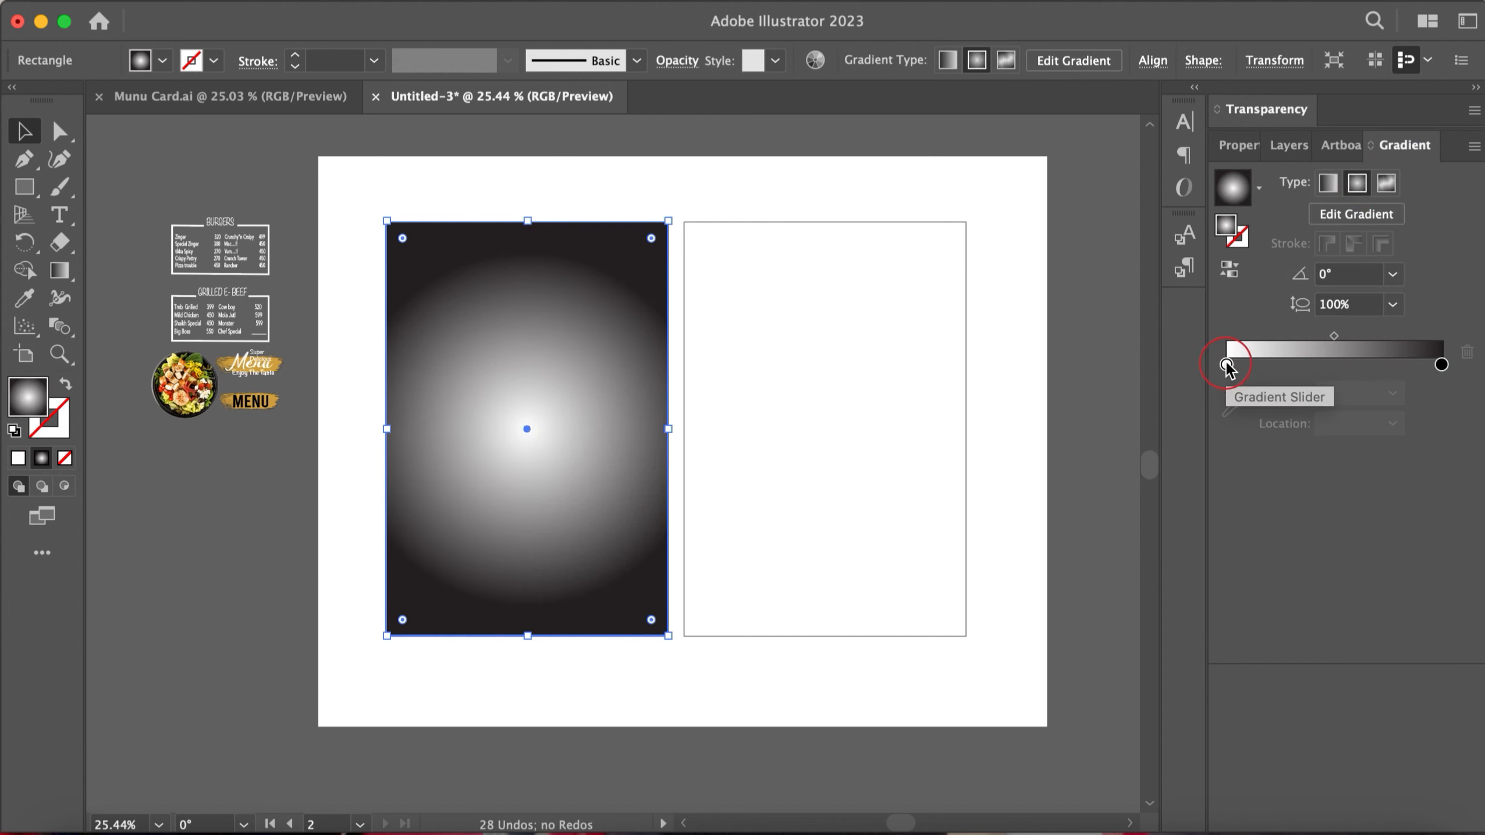
mouse_move(1330, 338)
mouse_down()
mouse_move(1372, 336)
mouse_move(1327, 337)
mouse_up()
double_click(1441, 364)
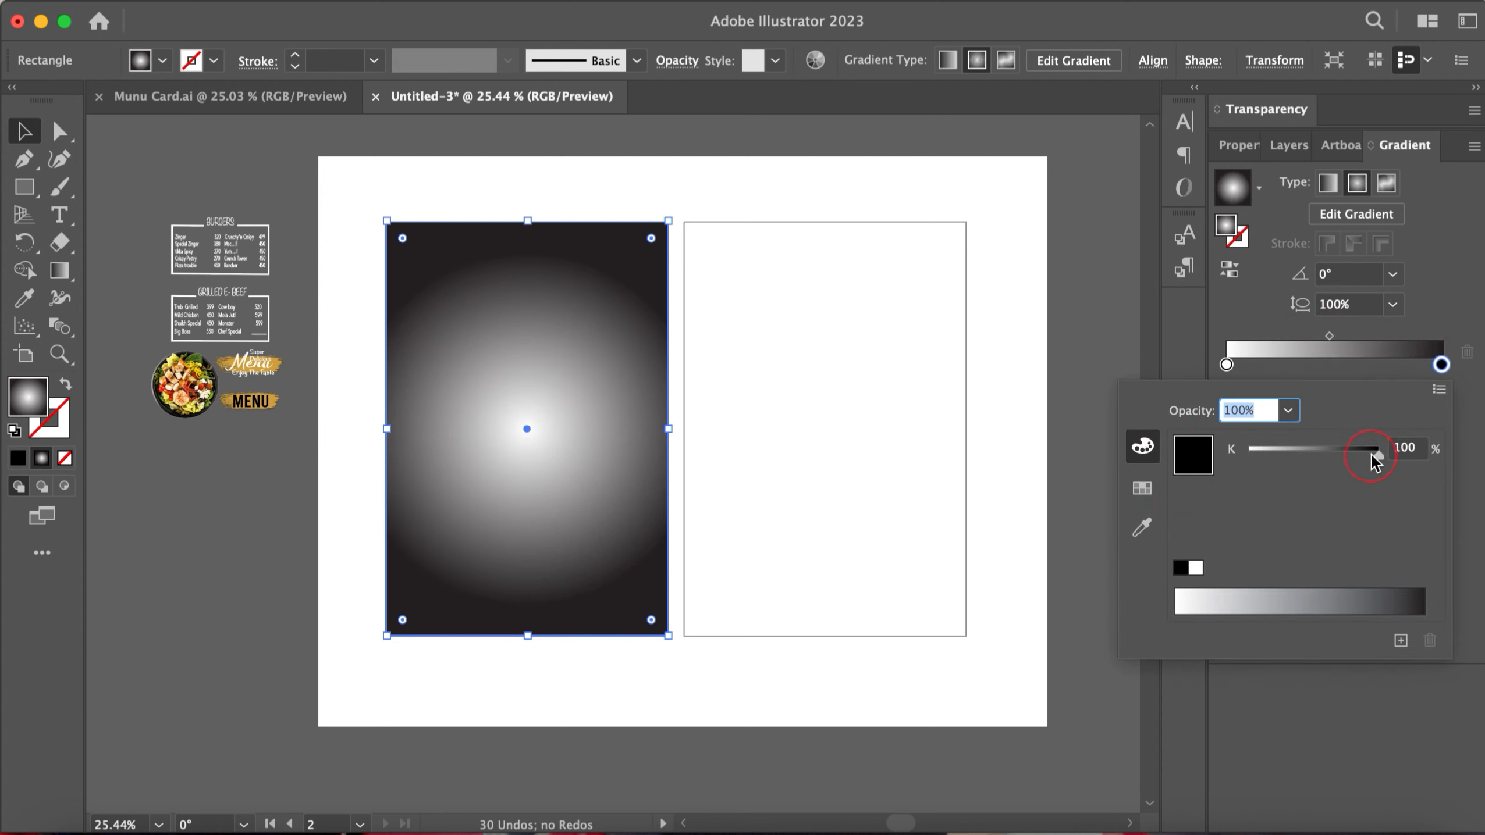
drag(1375, 455, 1367, 454)
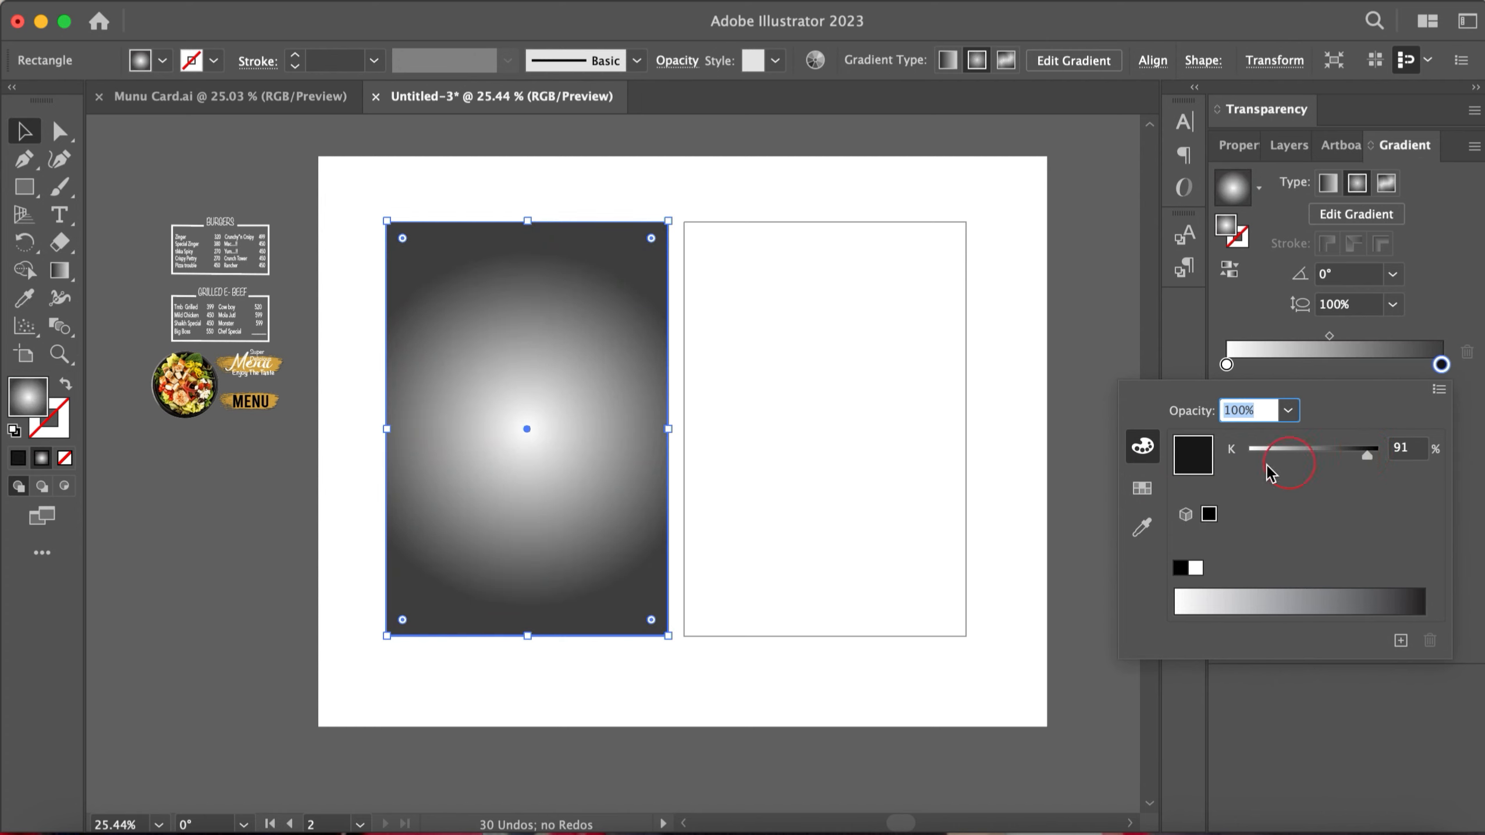
drag(1355, 458, 1356, 450)
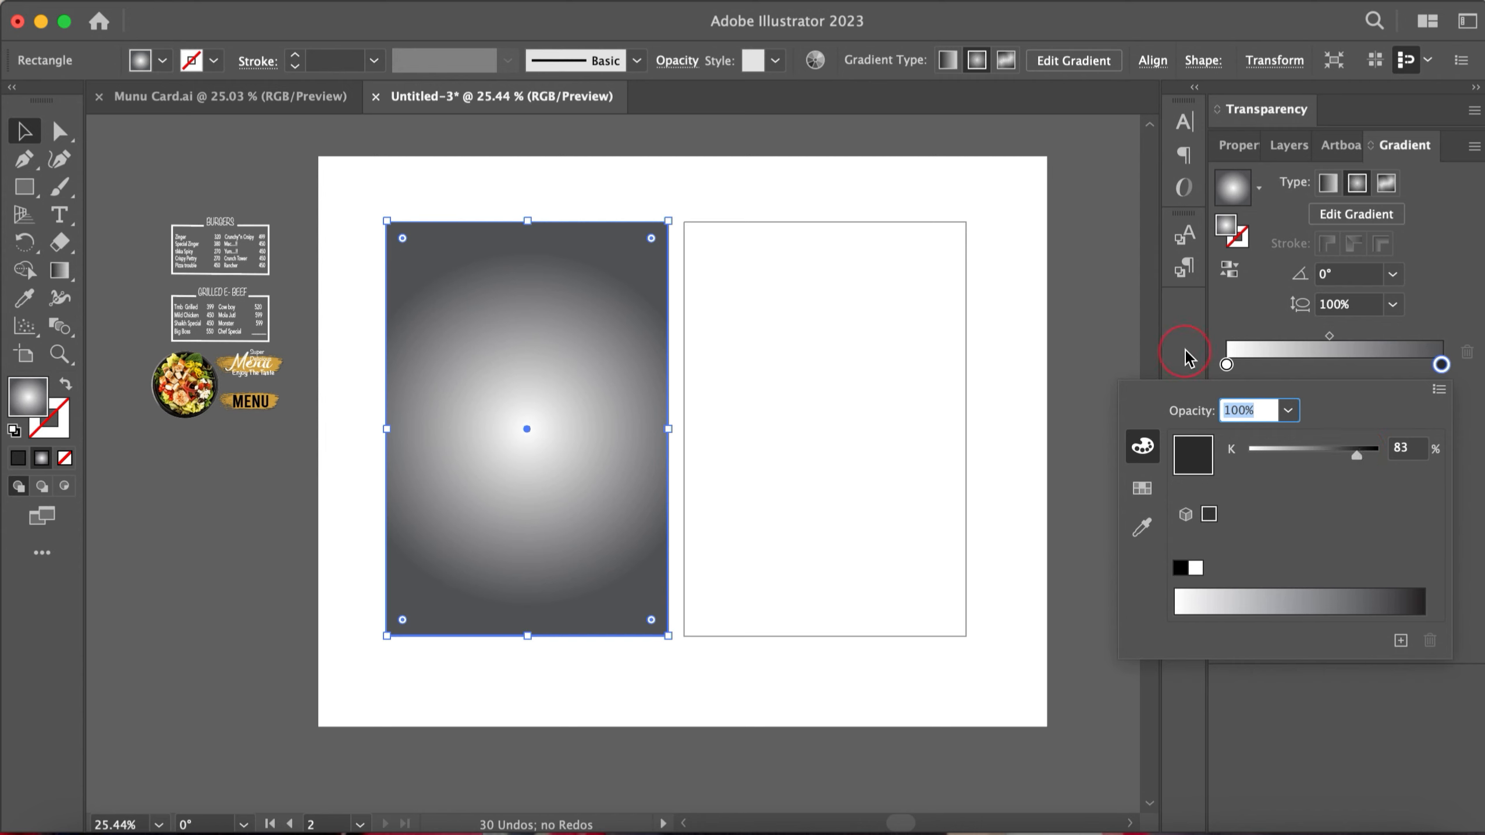
click(1160, 295)
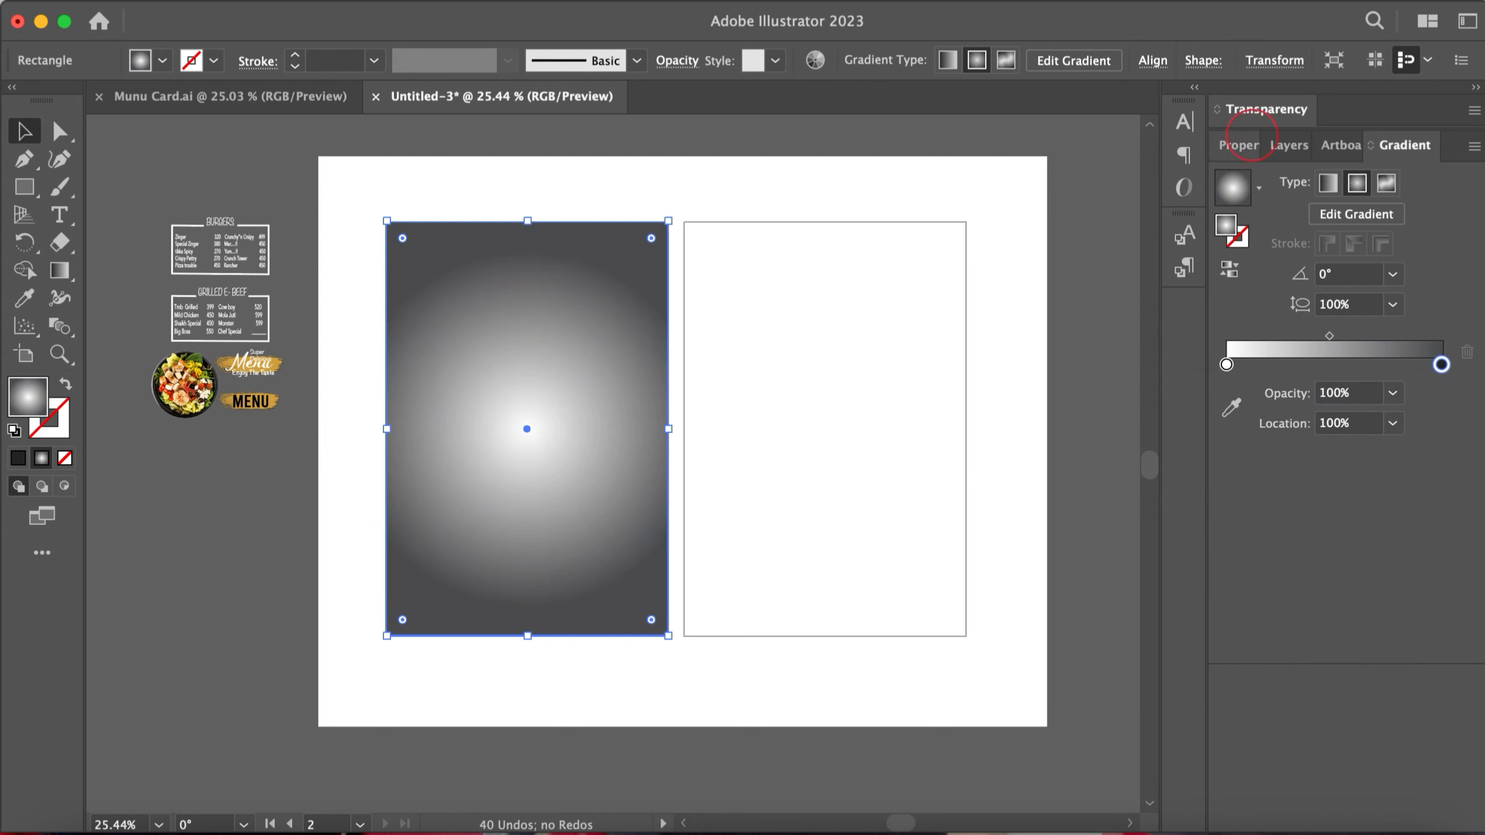
Duplicate the gradient rectangle onto the empty card beside it
click(1229, 143)
click(189, 520)
click(555, 445)
drag(527, 429, 823, 429)
click(262, 593)
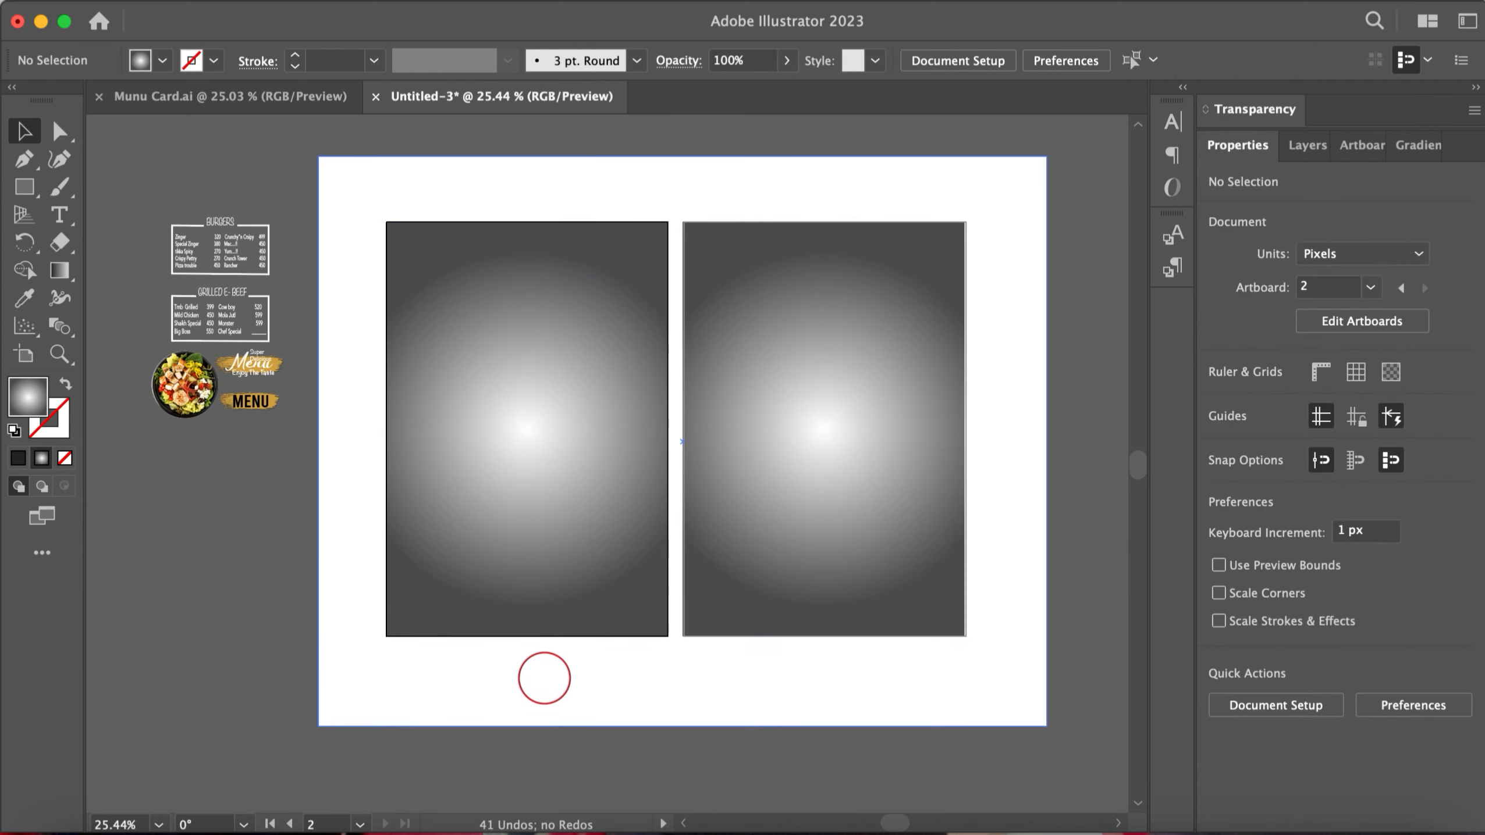
Move the salad bowl image below the small MENU lettering outside the artboard and bring it to the front
scroll(251, 544, up, 1)
scroll(251, 544, right, 1)
drag(161, 412, 201, 491)
right_click(199, 503)
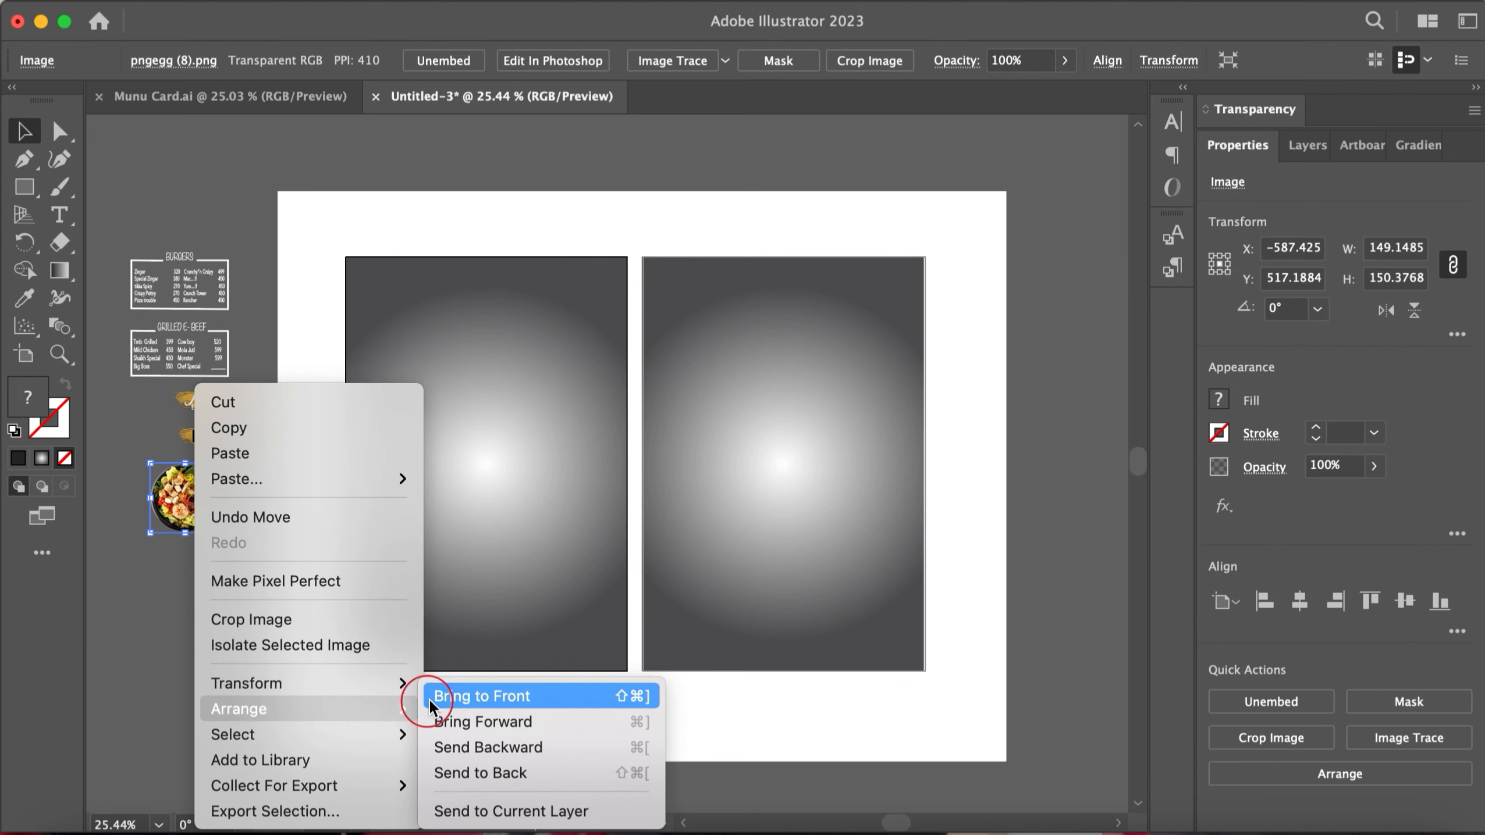
click(435, 693)
Place the salad bowl image in the middle of the left card, enlarged to about 537 × 541 px
drag(176, 497, 515, 469)
drag(507, 502, 600, 596)
drag(475, 467, 494, 511)
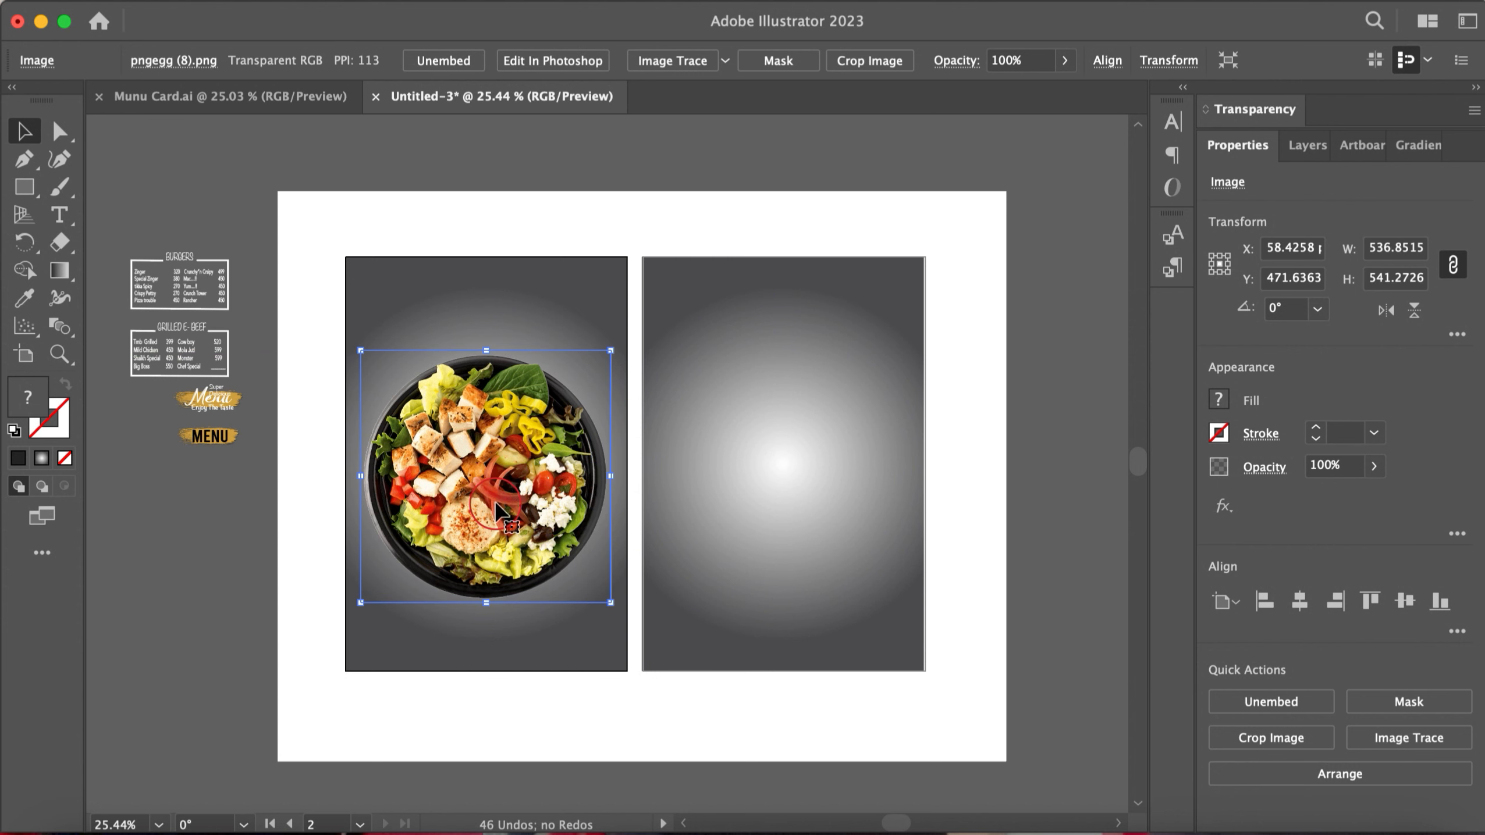
key(Left)
key(Left)
key(Left)
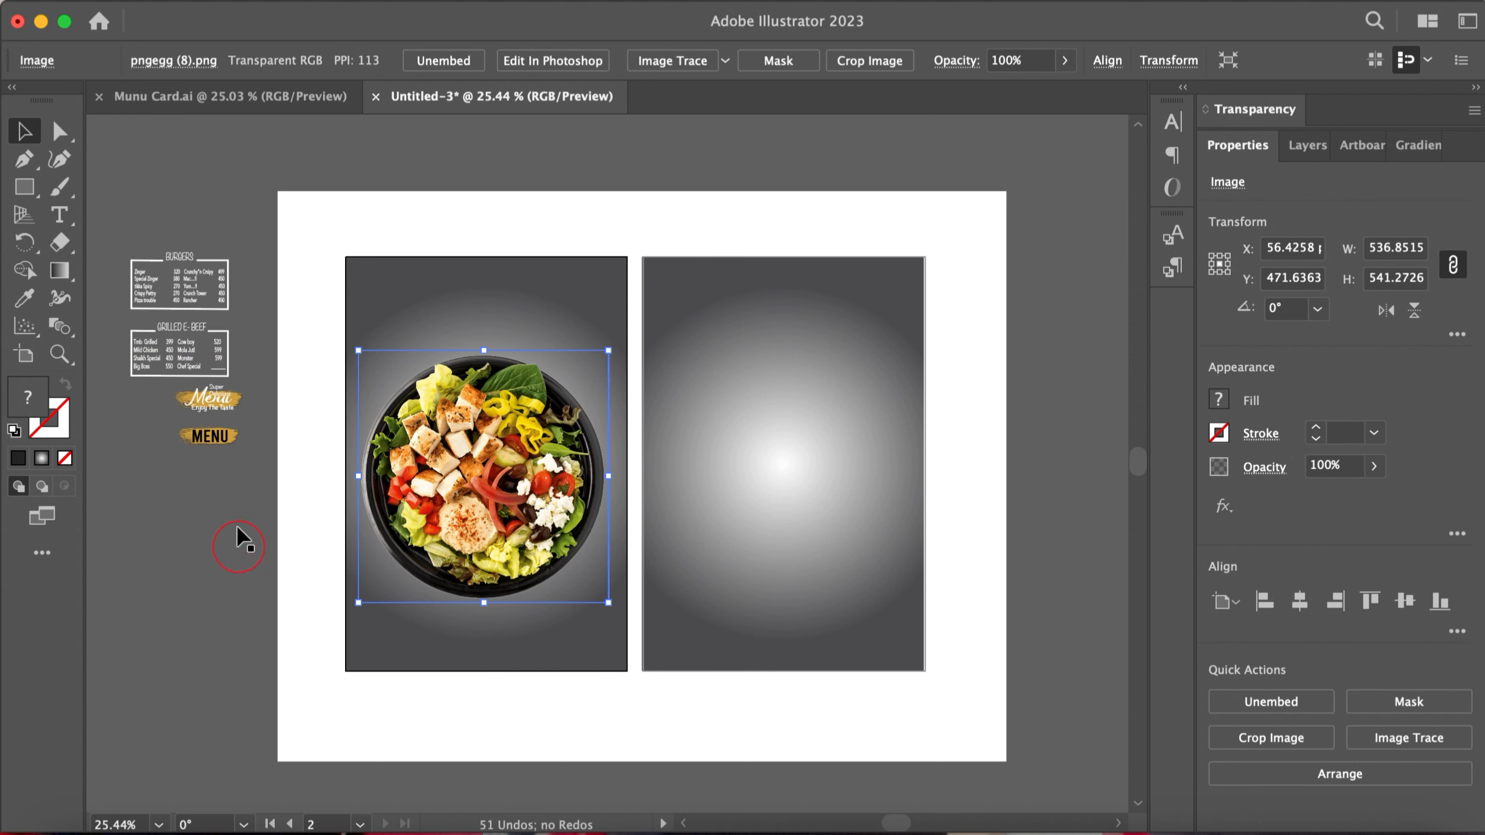
click(225, 542)
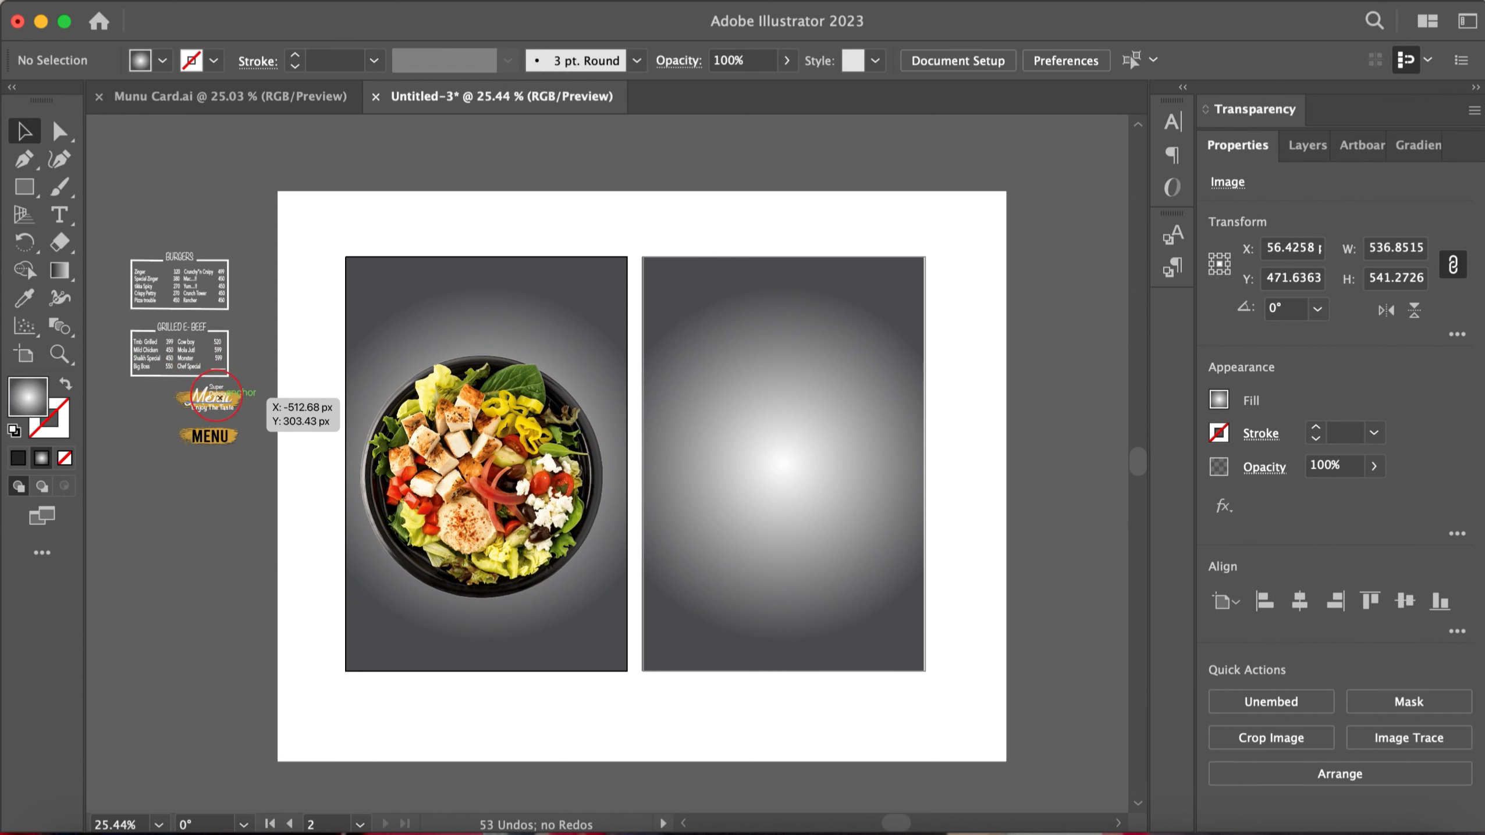
drag(214, 392, 220, 503)
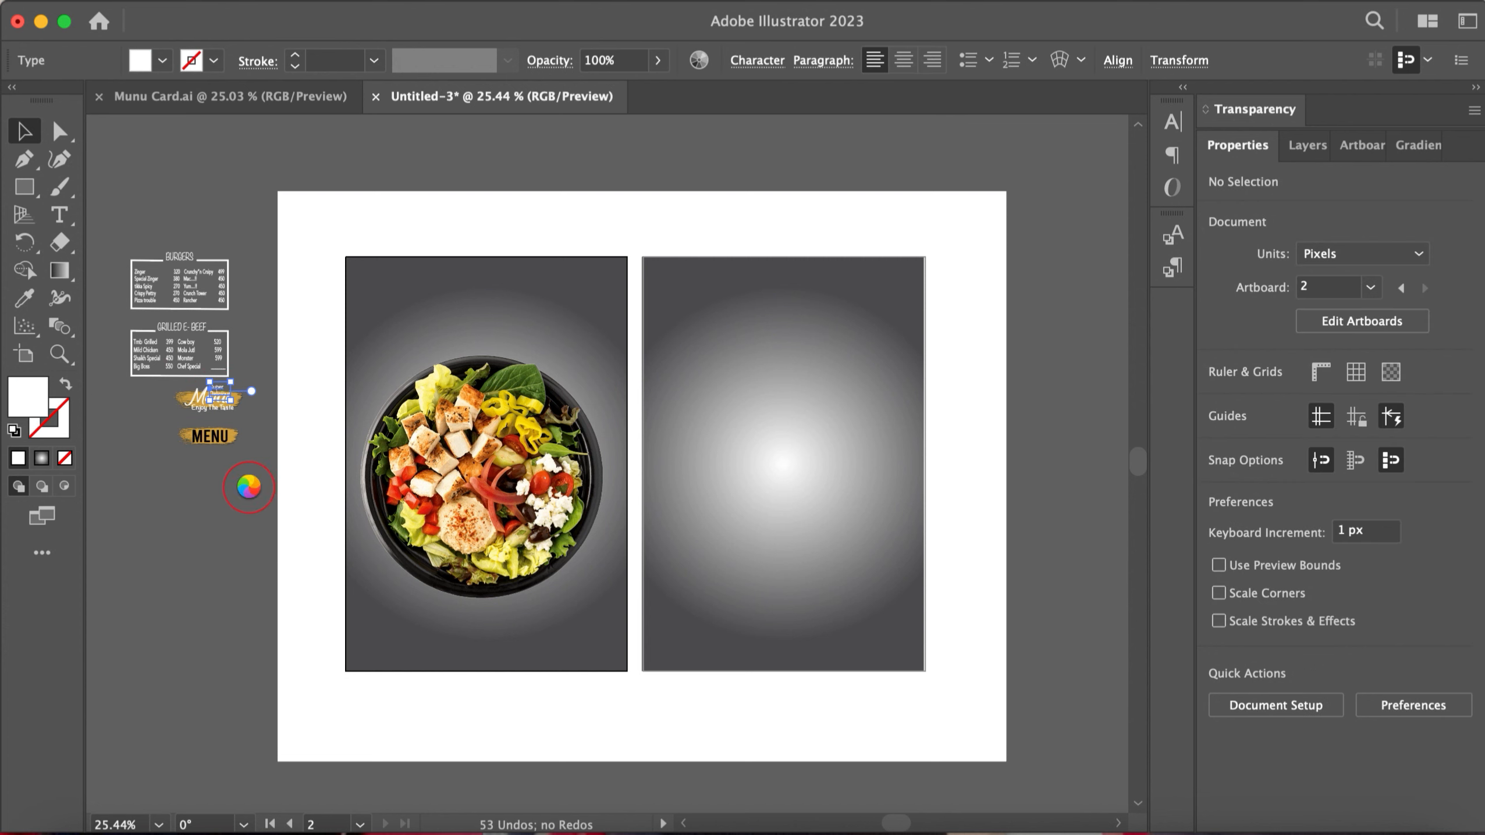
scroll(224, 459, up, 3)
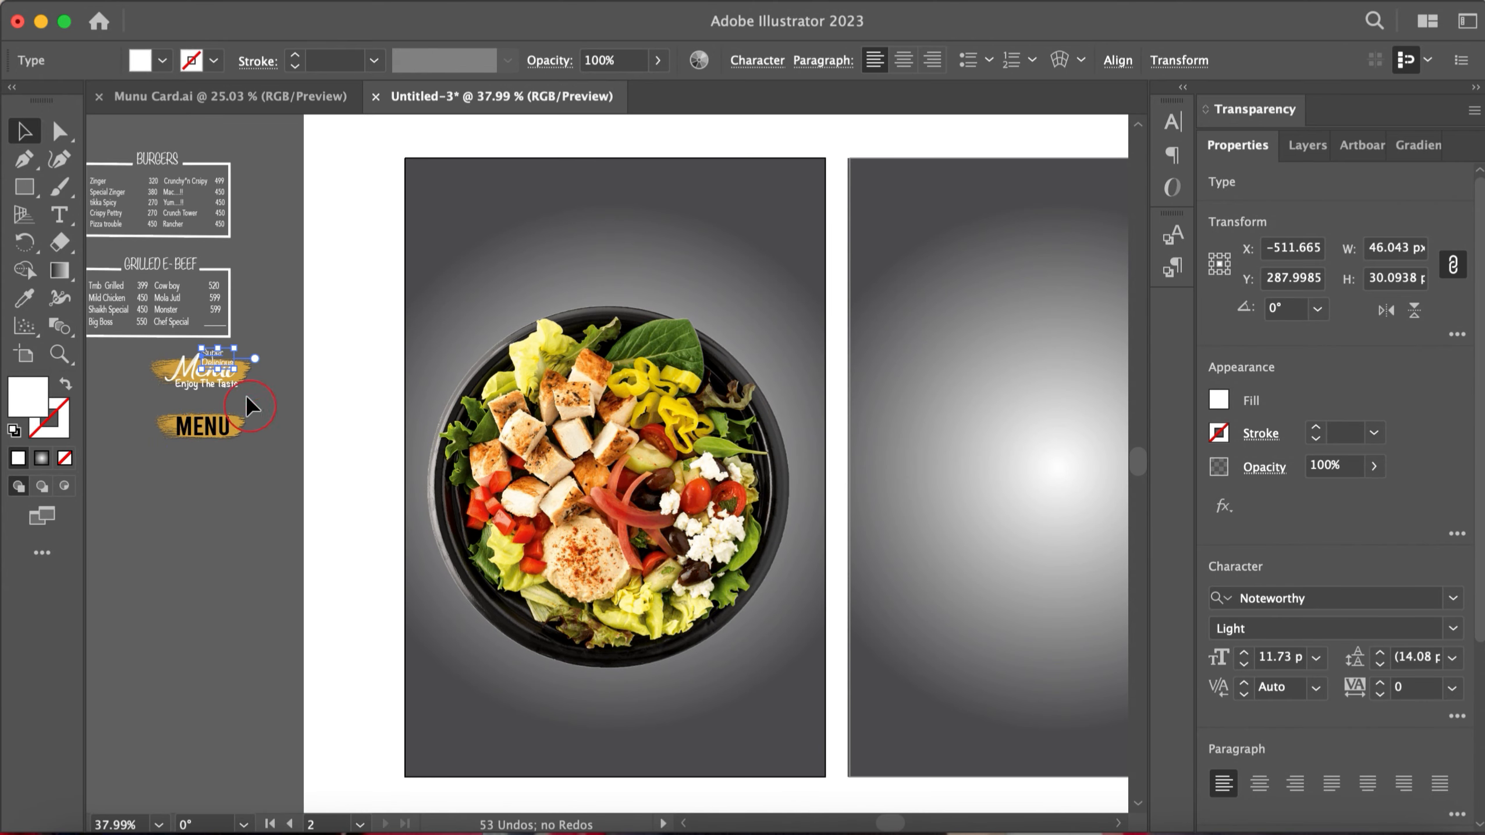
drag(212, 359, 187, 361)
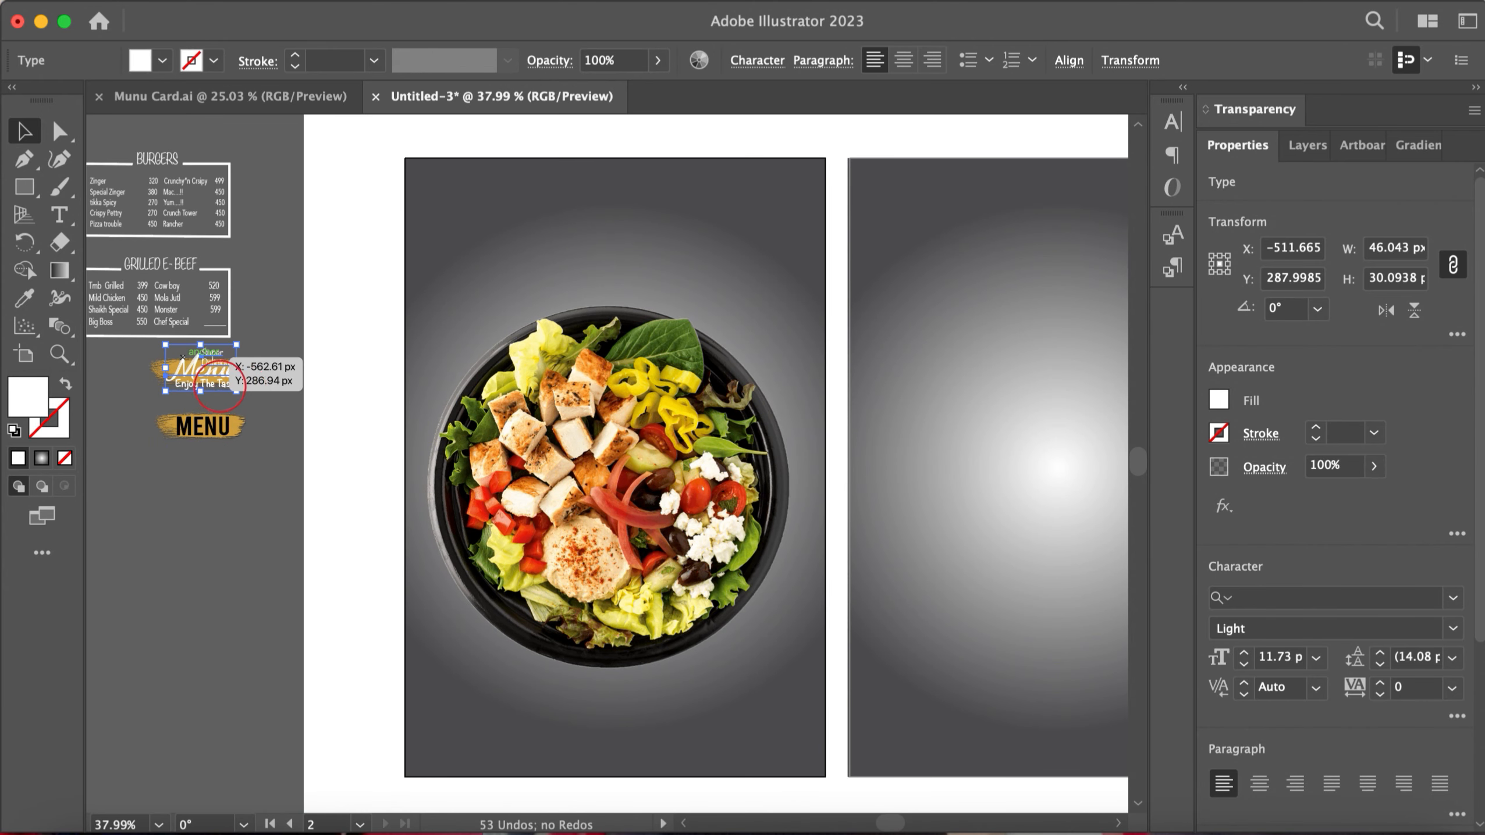
shift+click(190, 379)
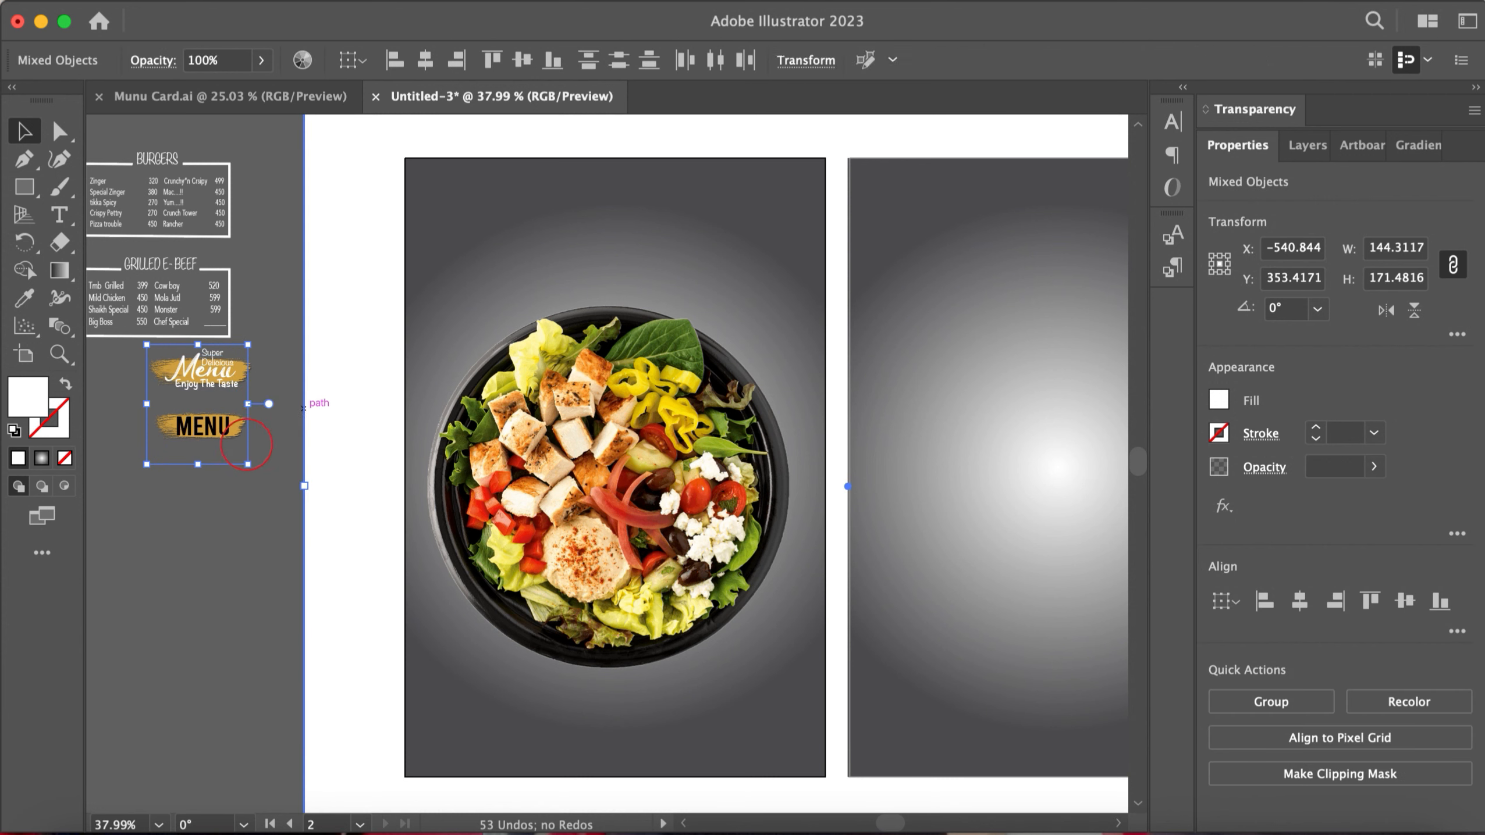
click(231, 430)
drag(231, 430, 198, 510)
key(super+z)
drag(166, 411, 256, 443)
key(super+z)
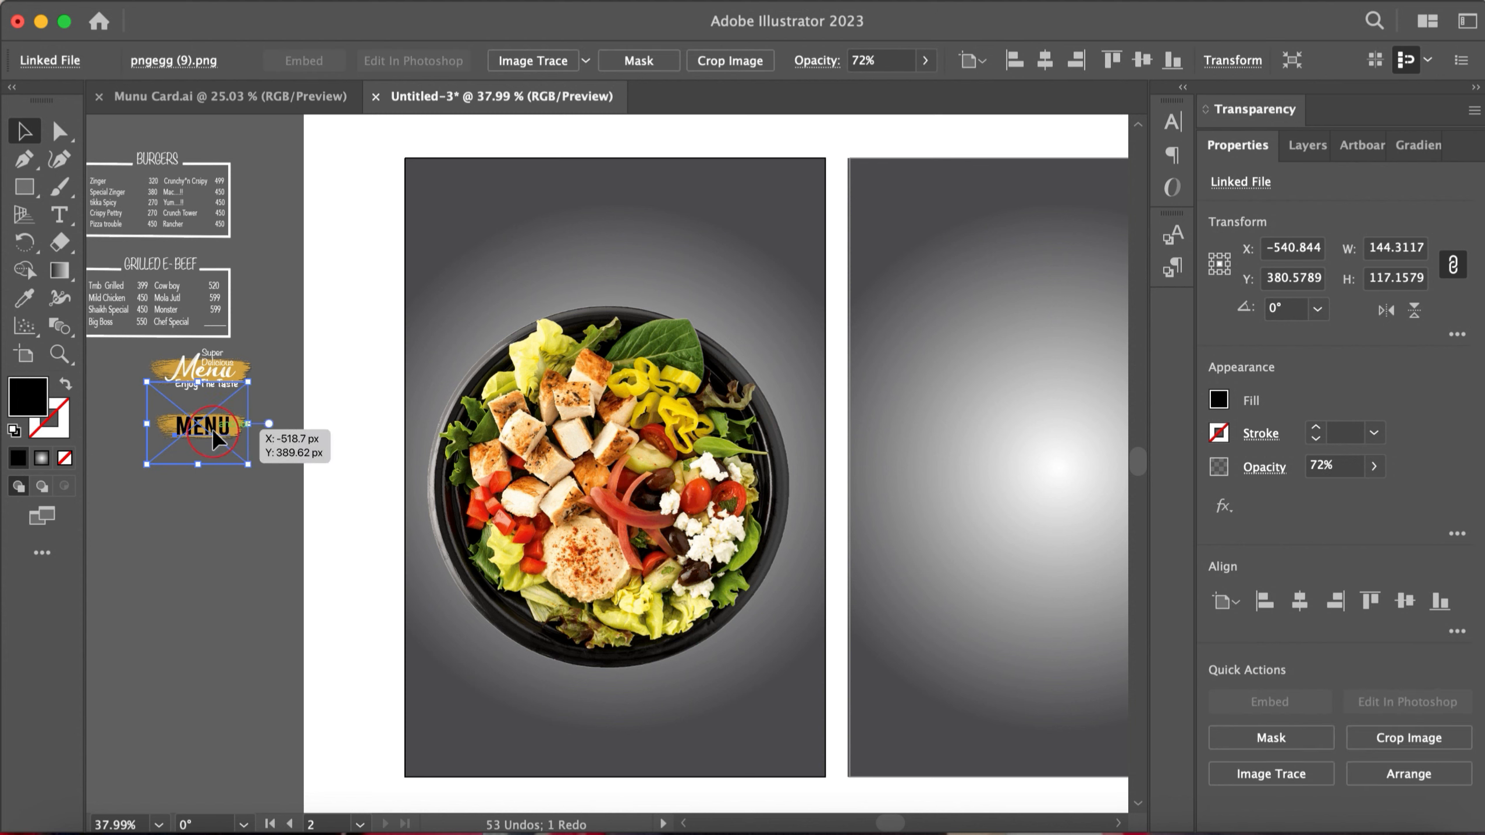
Group the black MENU lettering with its gold brush stroke and move the group down, away from the script title
shift+click(212, 428)
key(super+g)
drag(216, 435, 161, 607)
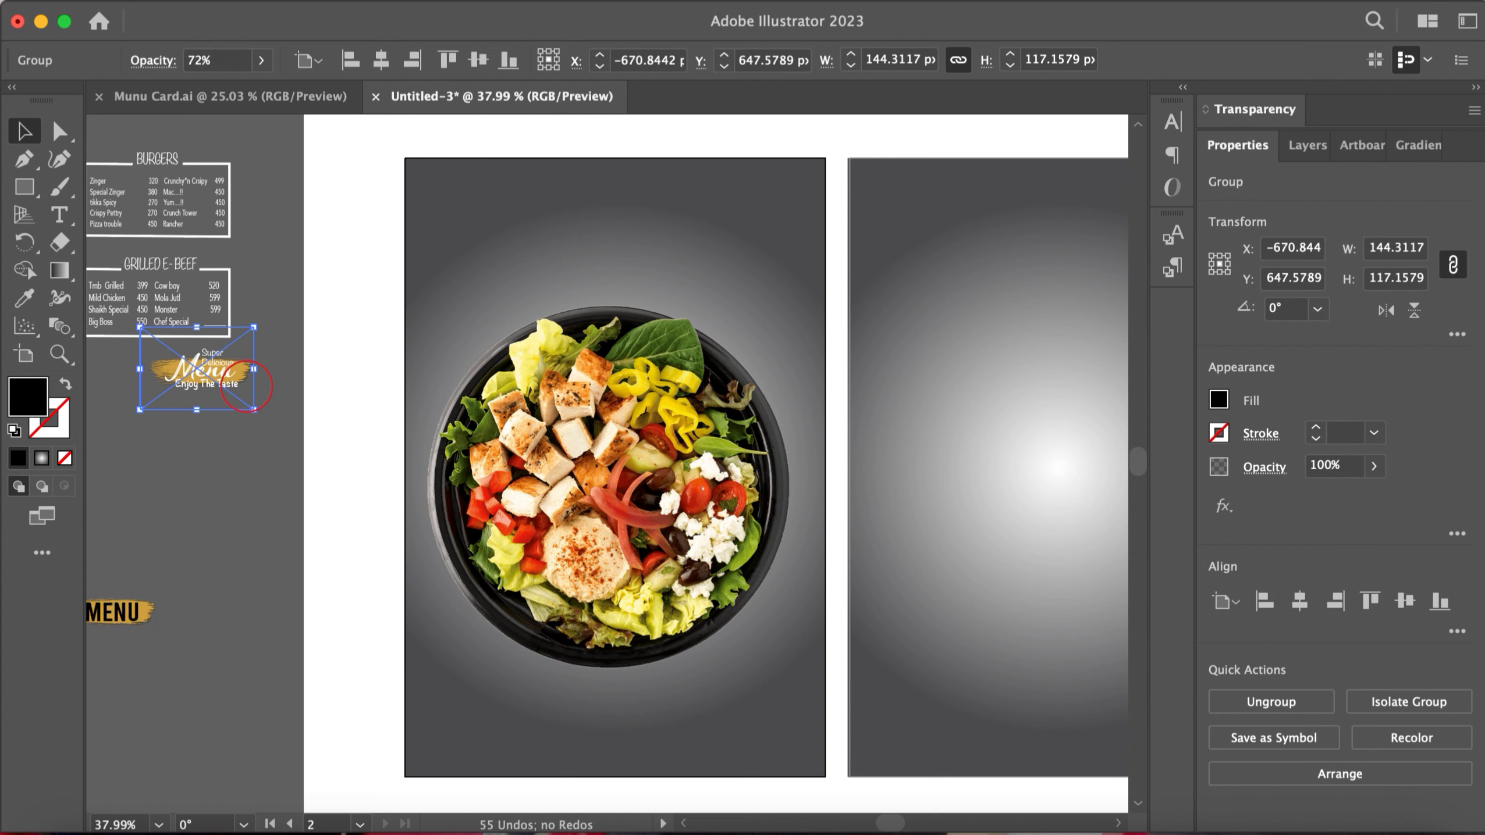
Group the script Menu title and its taglines with the gold brush stroke behind them
click(246, 386)
shift+click(215, 359)
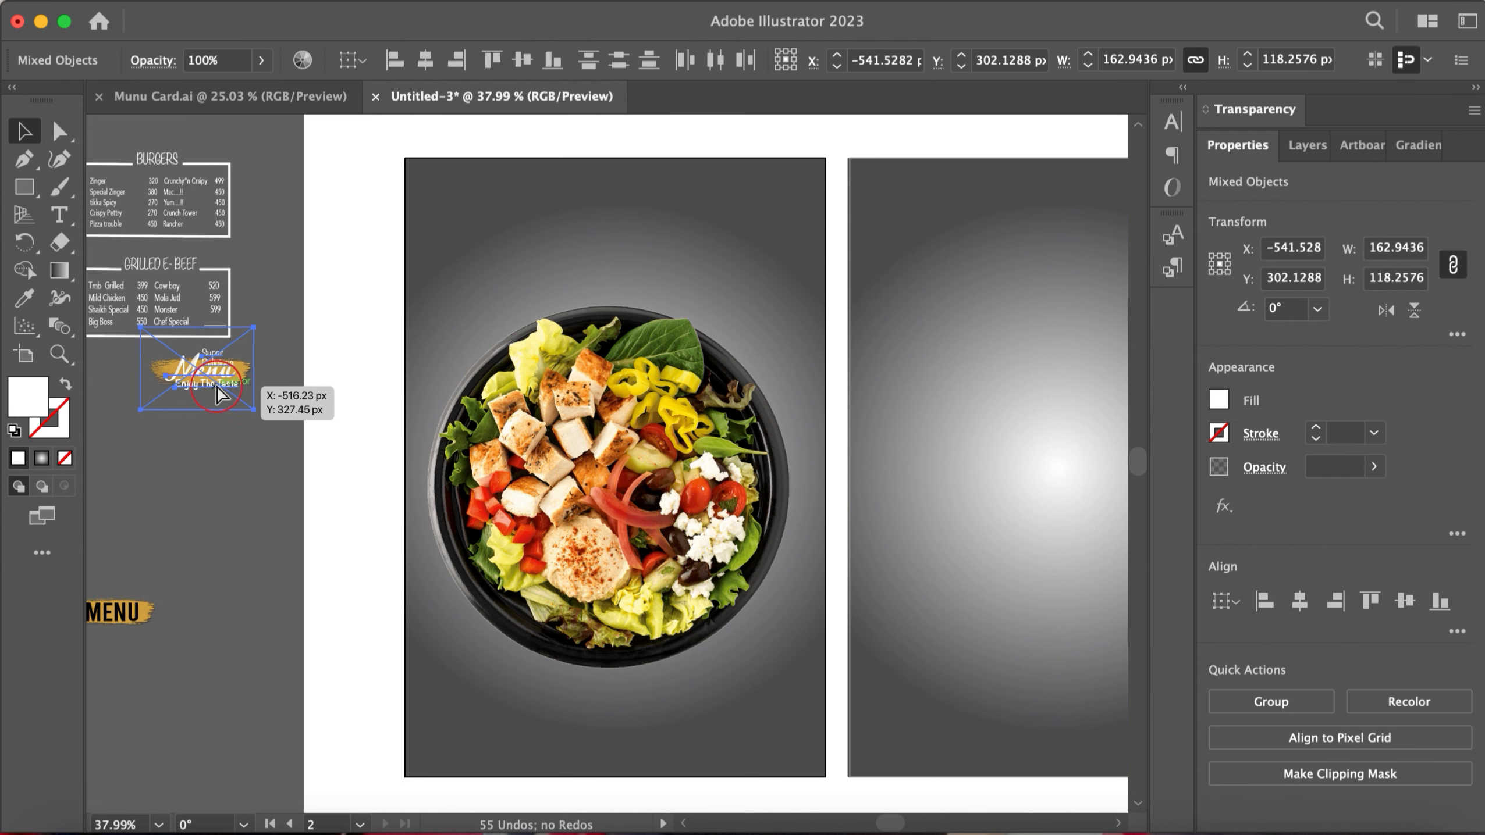
key(super+g)
Bring the script Menu title group to the front and place it above the salad bowl, enlarged to about 468 × 340 px
drag(217, 395, 755, 332)
right_click(237, 494)
mouse_move(299, 709)
click(514, 696)
drag(590, 209, 601, 227)
scroll(411, 530, down, 3)
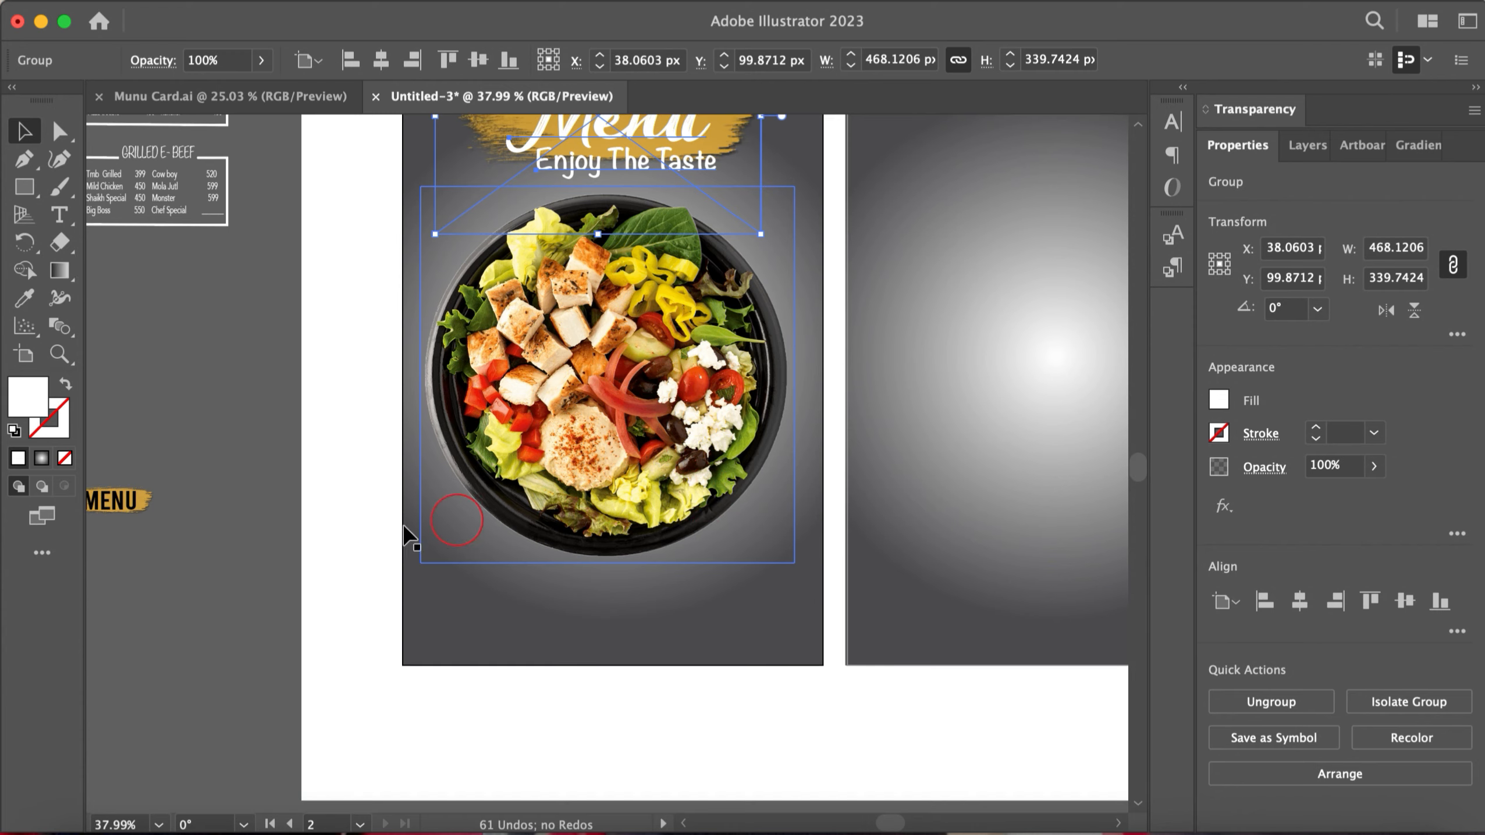
click(350, 479)
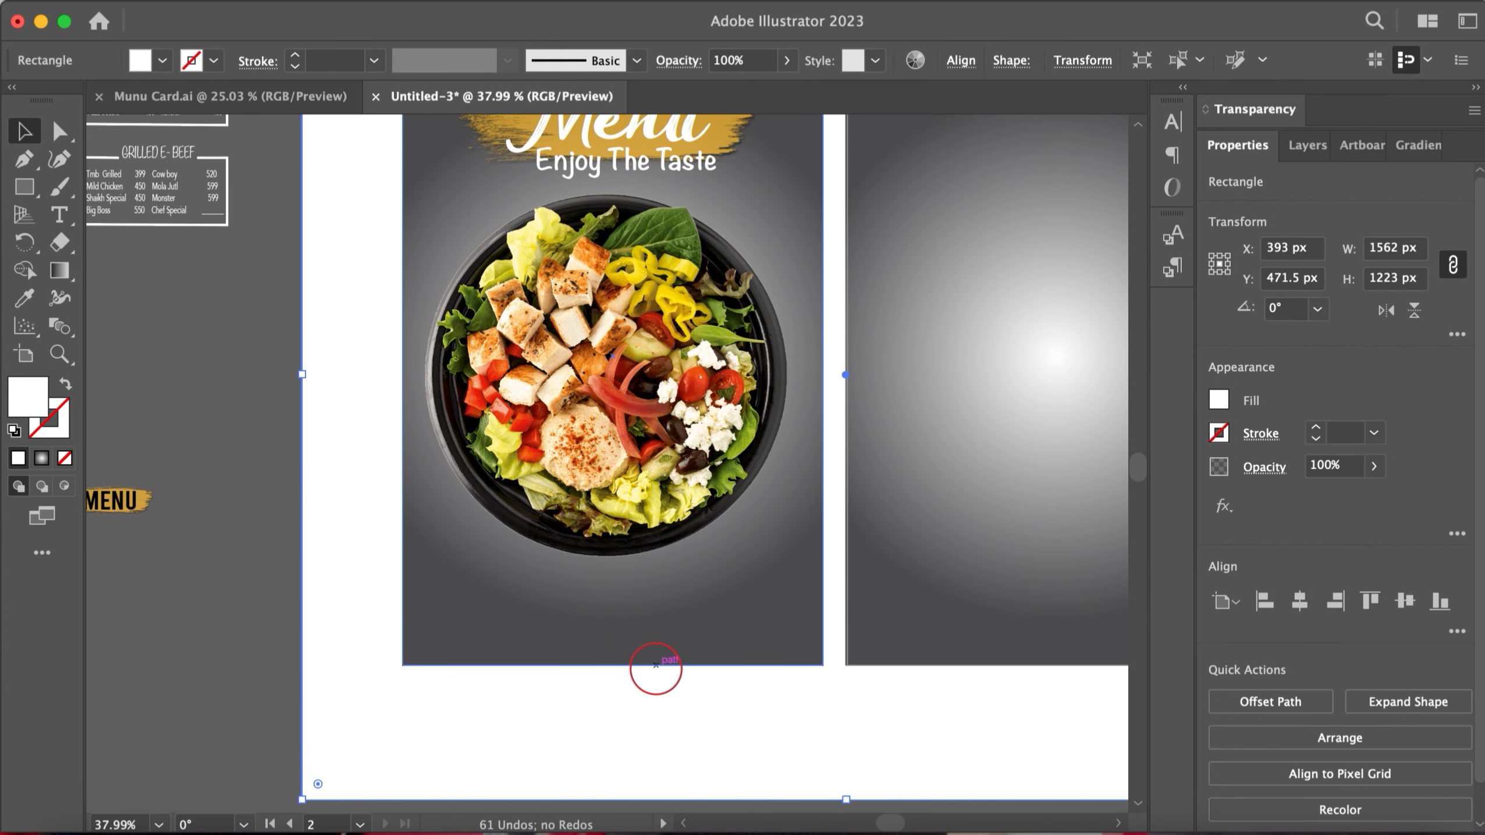
Paste the opening-hours text line and place it centred near the bottom edge of the left card
scroll(328, 467, up, 2)
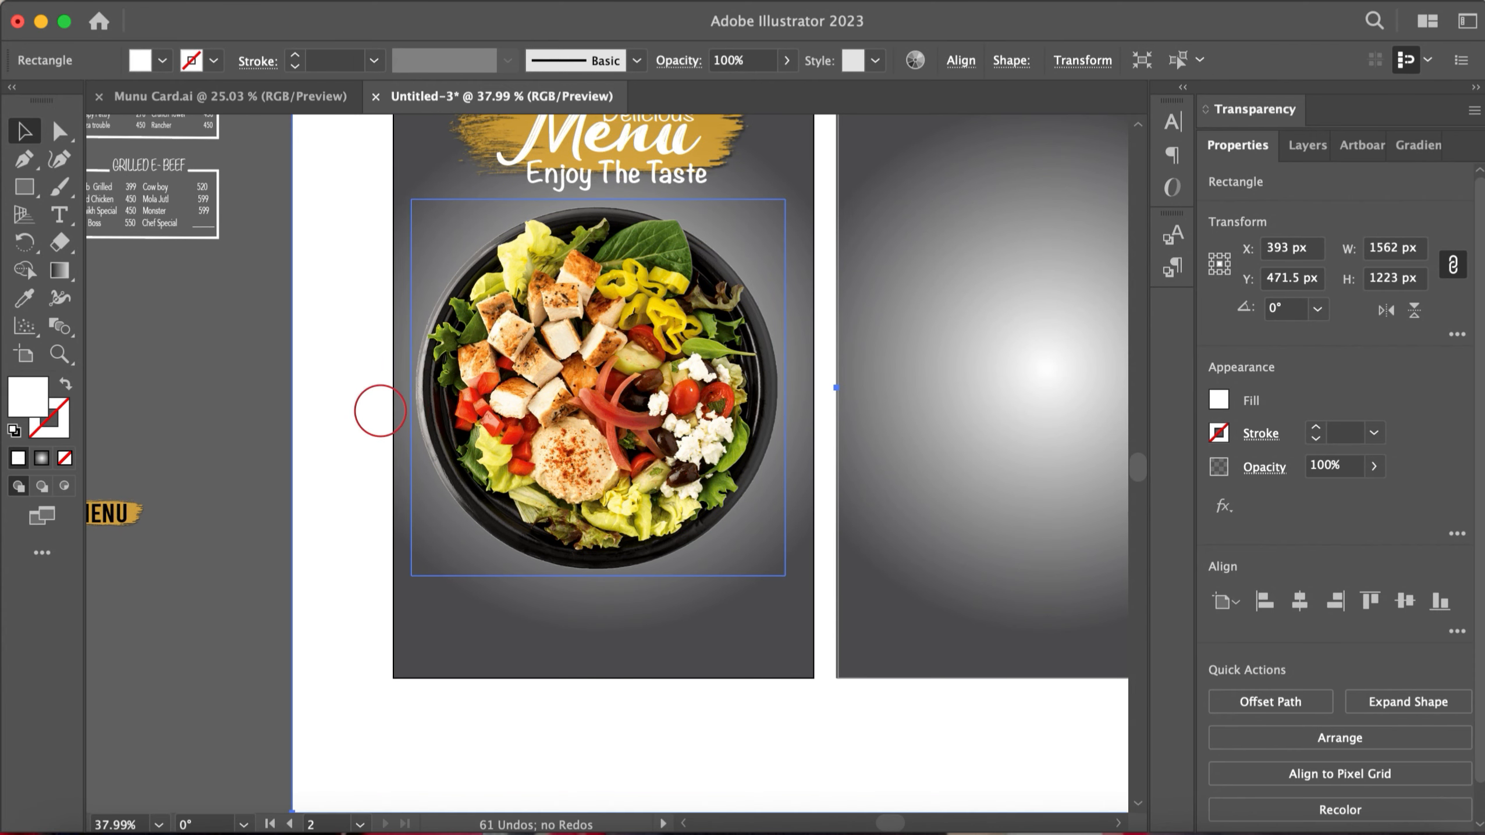
key(super+v)
scroll(381, 412, up, 4)
scroll(381, 412, right, 5)
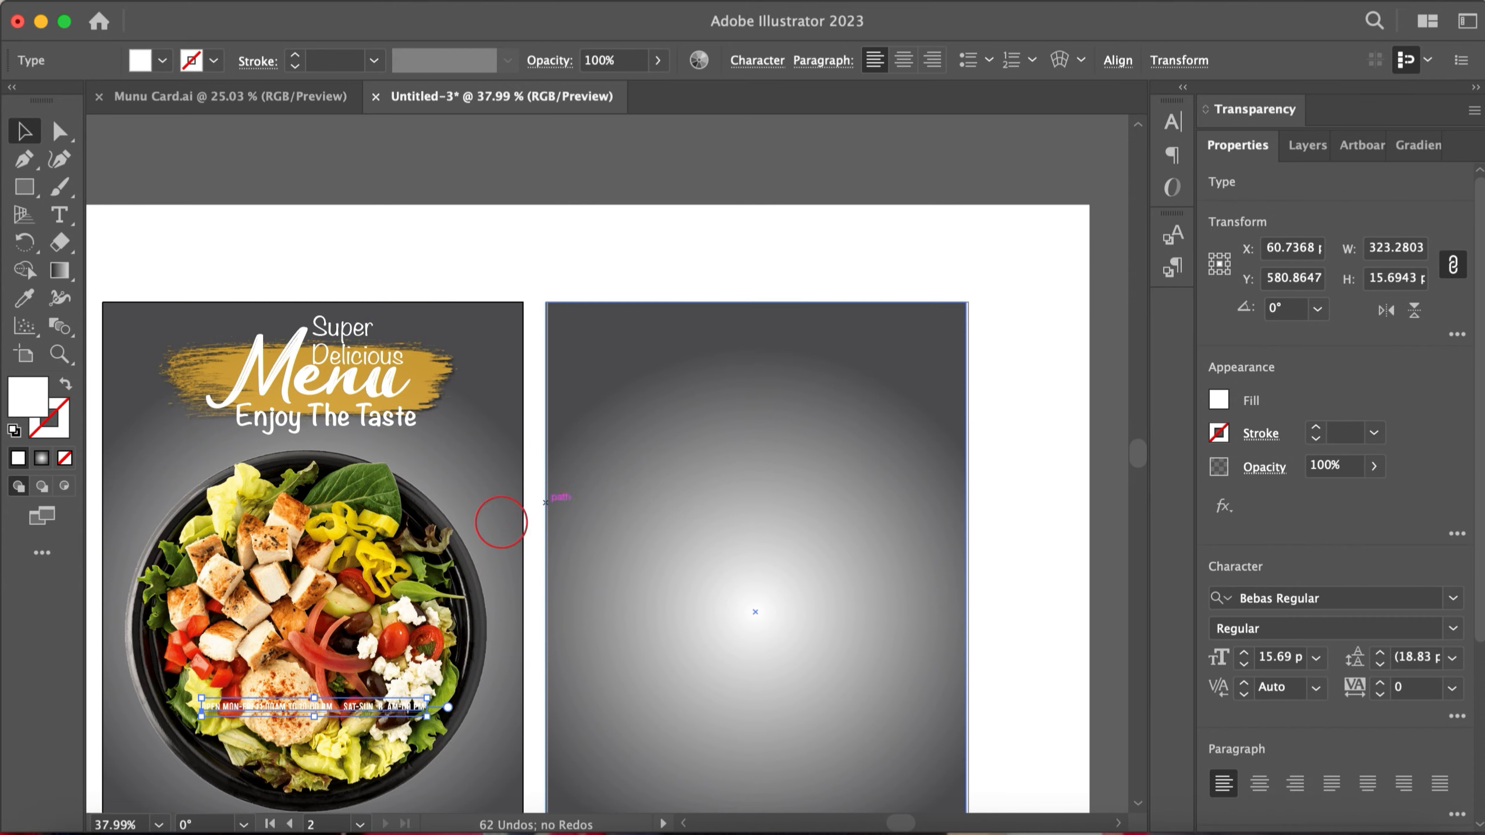
scroll(510, 520, left, 5)
scroll(510, 521, down, 4)
click(352, 543)
click(649, 502)
drag(649, 502, 677, 778)
click(832, 762)
Enlarge the black MENU lettering group to about 430 × 349 px and move it just beside the artboard
scroll(832, 762, up, 3)
scroll(832, 762, right, 5)
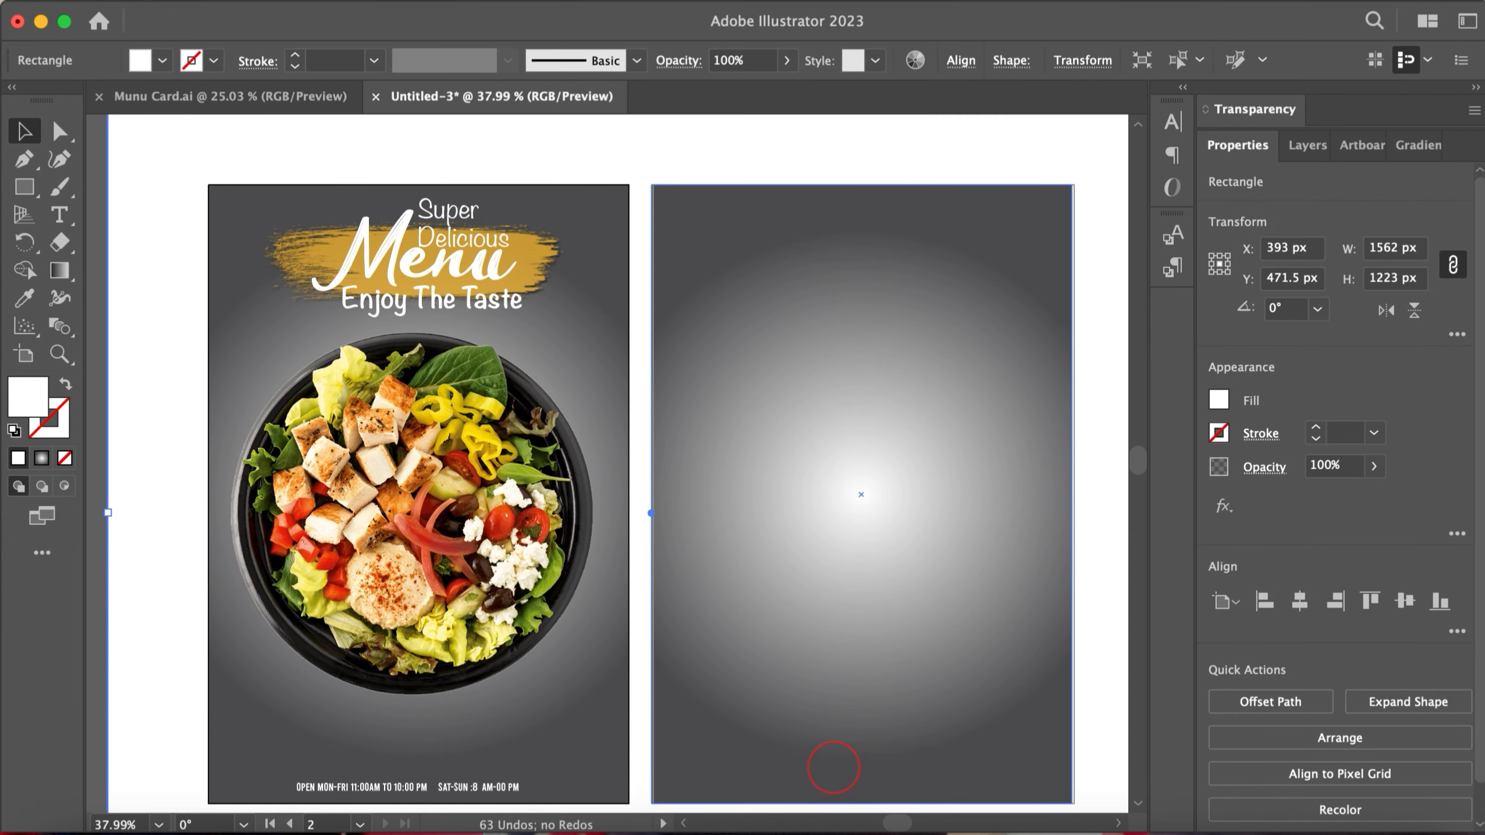
scroll(833, 767, up, 2)
scroll(833, 767, left, 3)
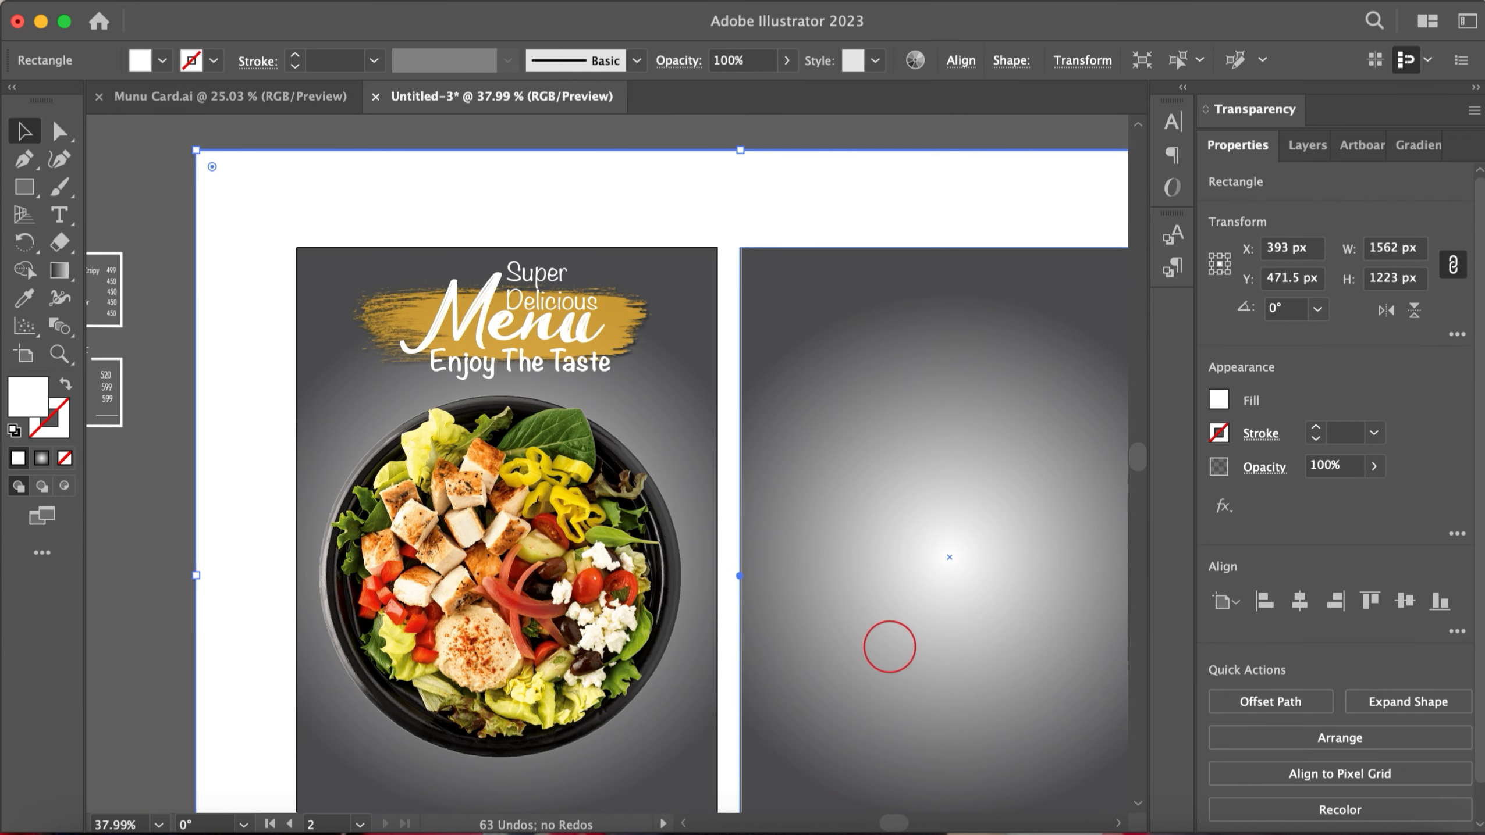
scroll(825, 465, down, 4)
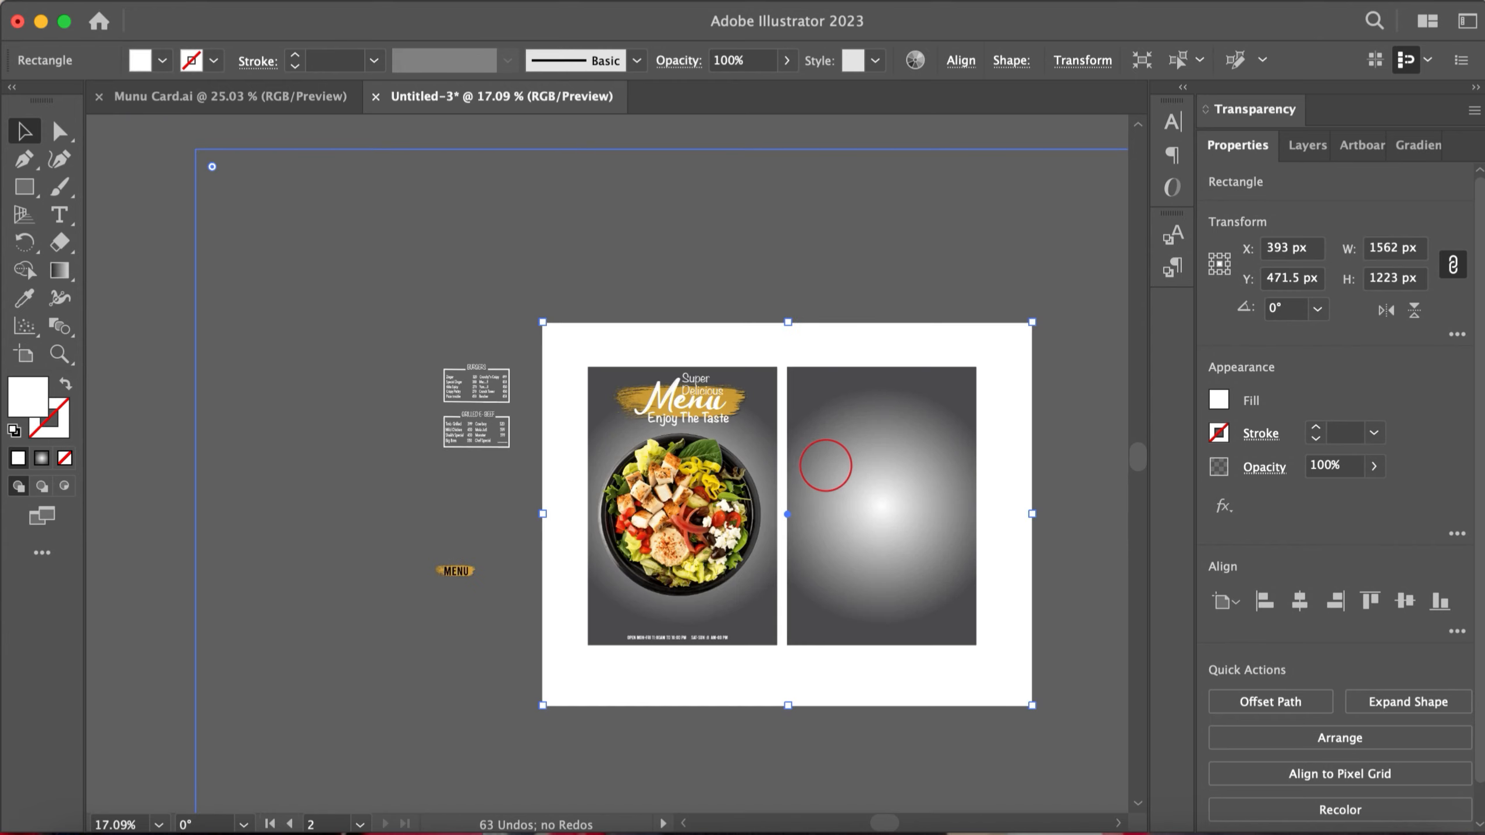
click(473, 583)
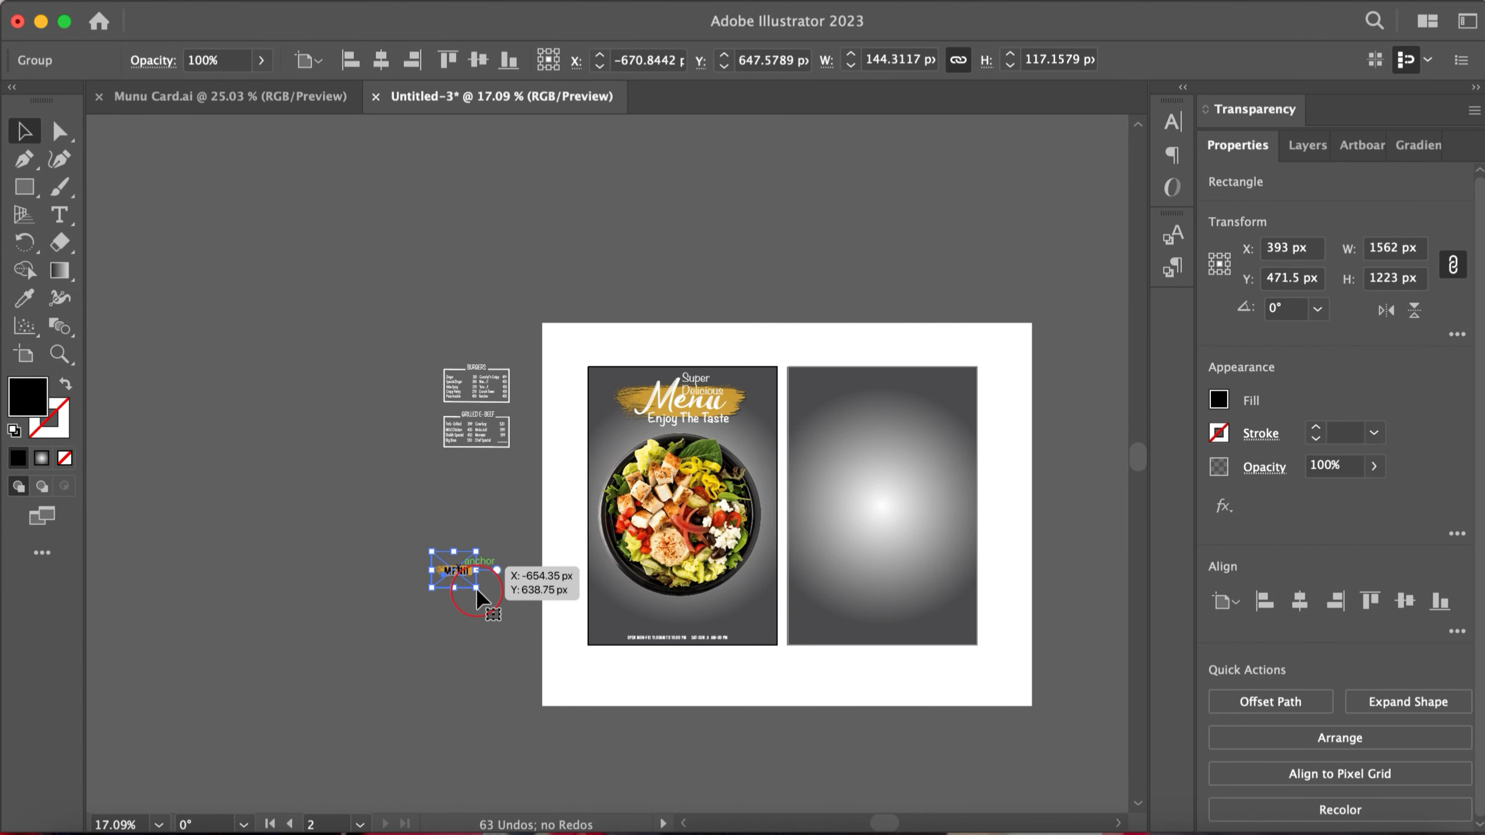
drag(475, 588, 530, 636)
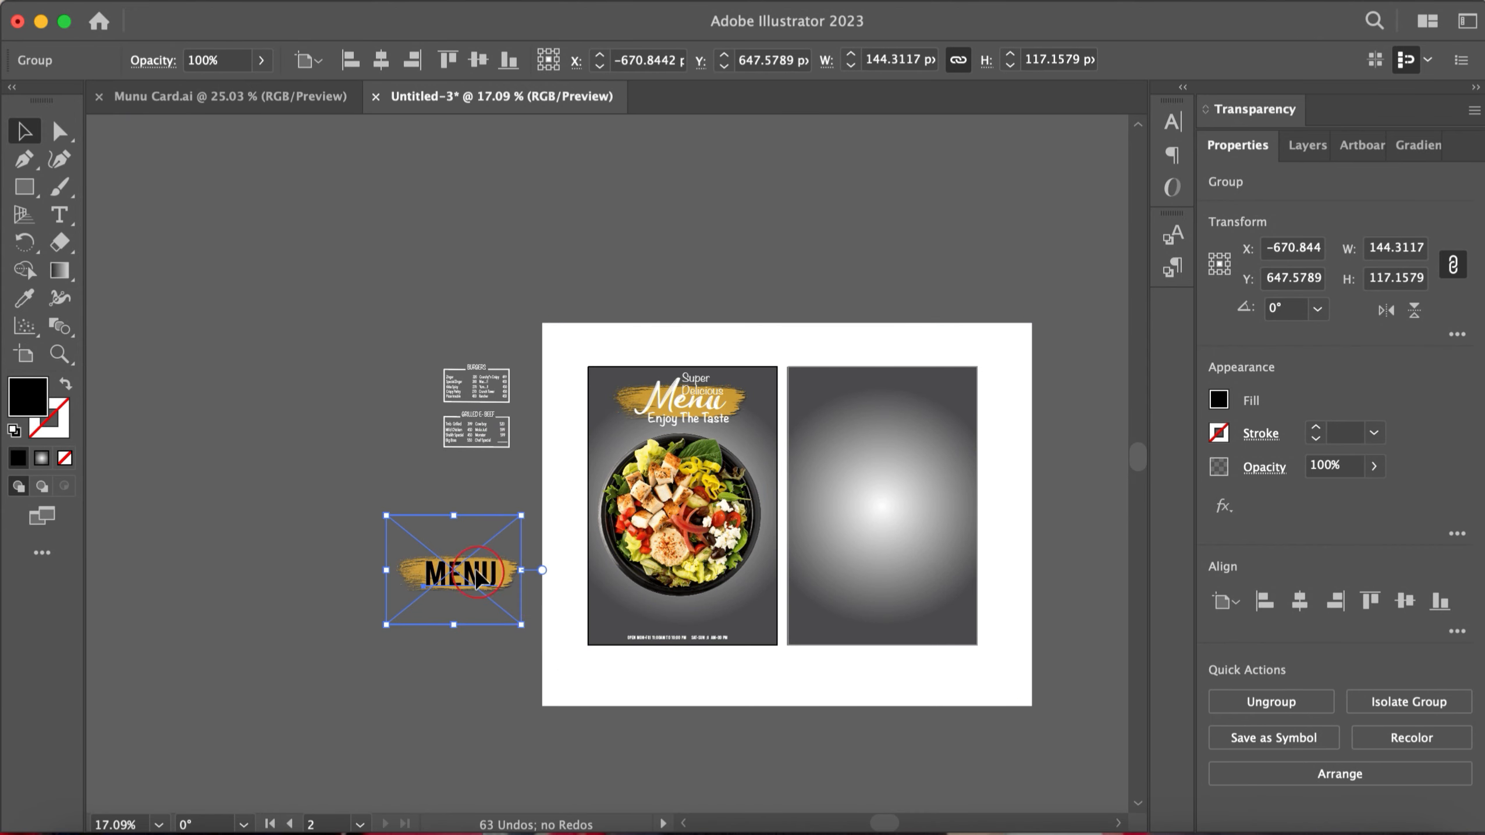
mouse_move(451, 570)
mouse_down()
mouse_move(881, 378)
mouse_move(471, 555)
mouse_up()
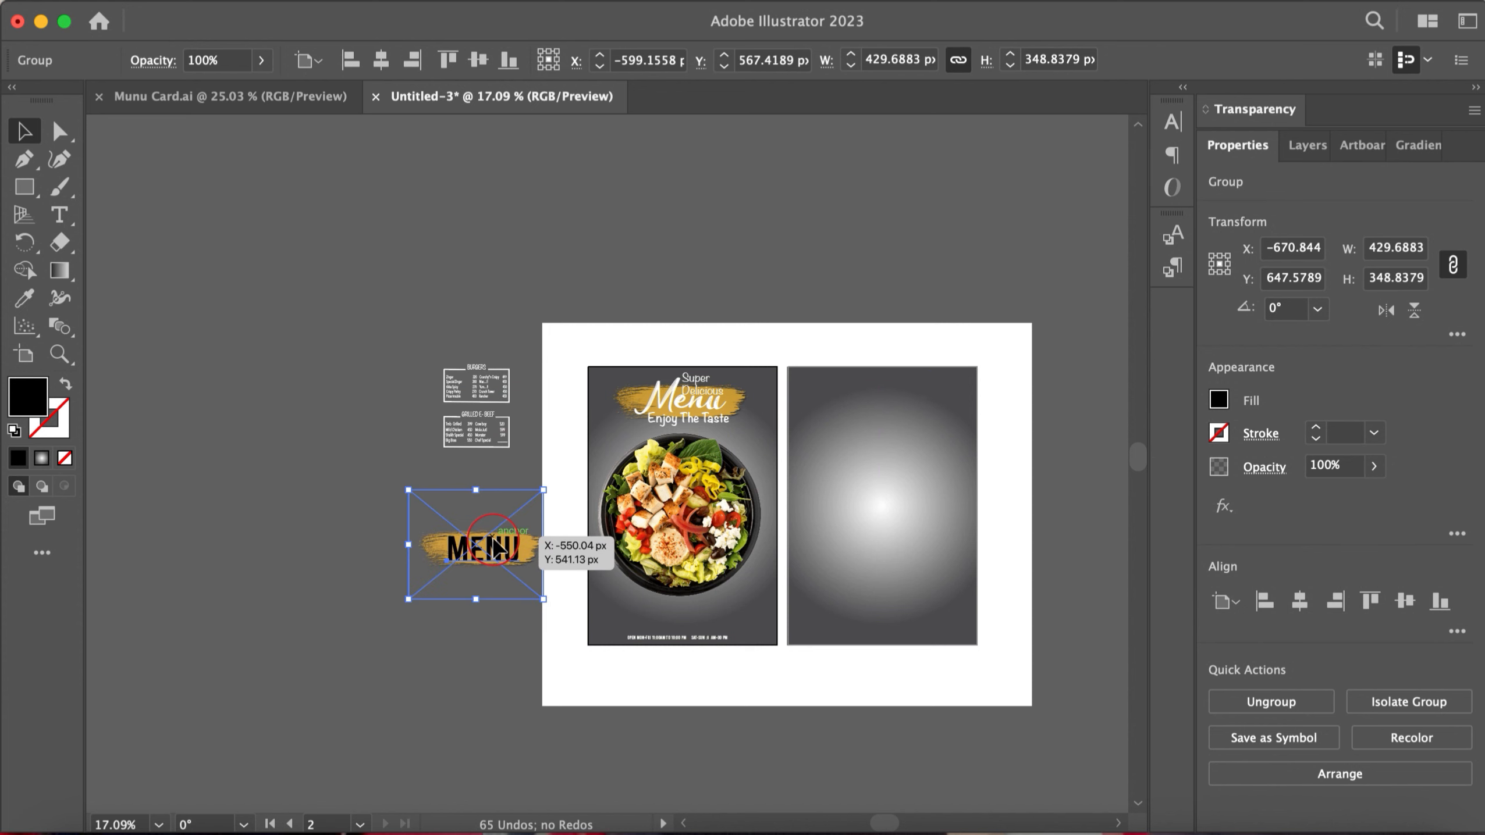
Bring the MENU group to the front and place it at the top of the right card, about 480 × 390 px
right_click(496, 553)
mouse_move(553, 702)
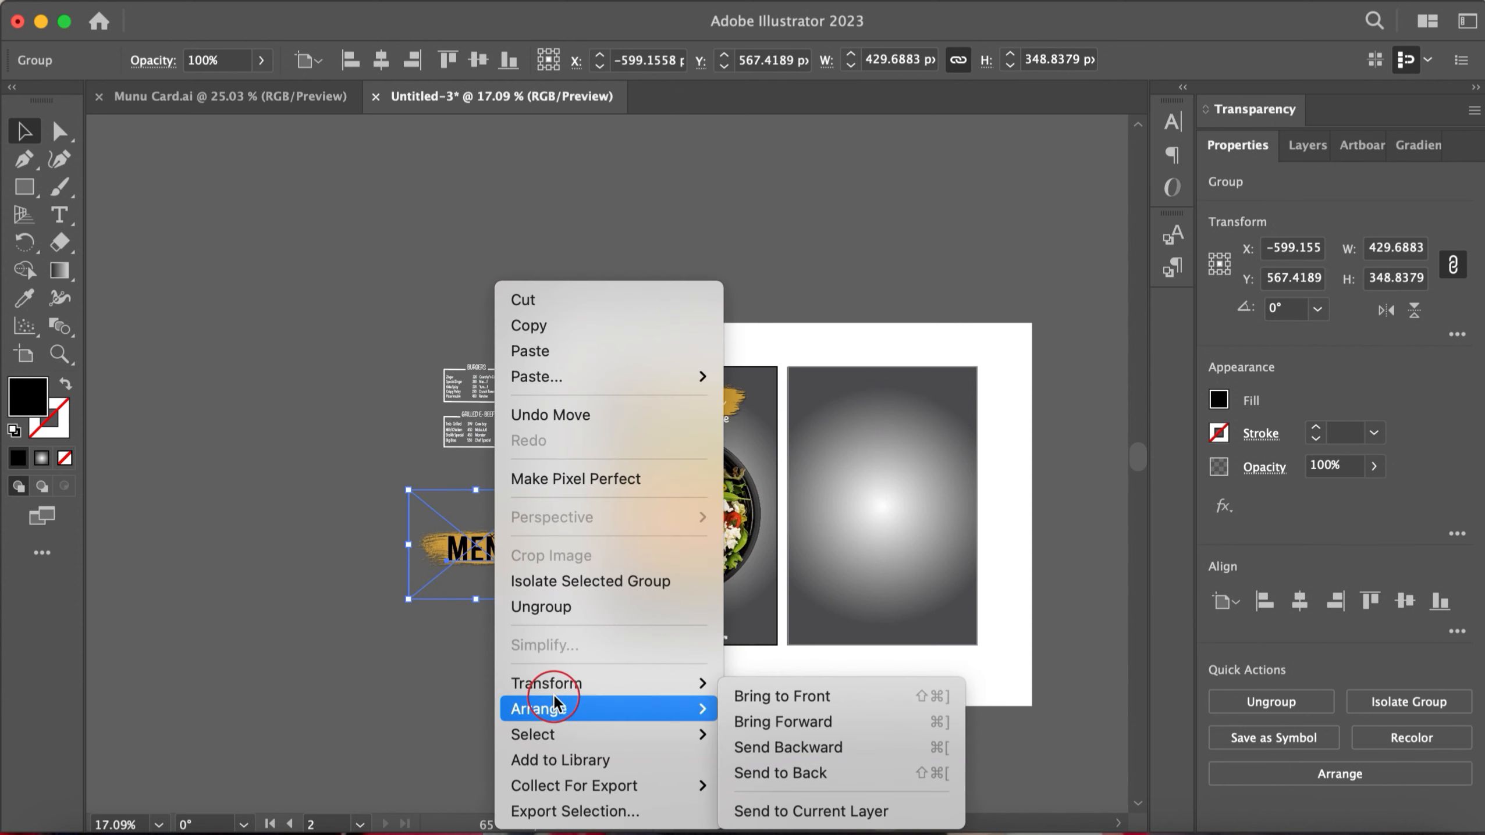
click(740, 694)
drag(491, 561, 950, 472)
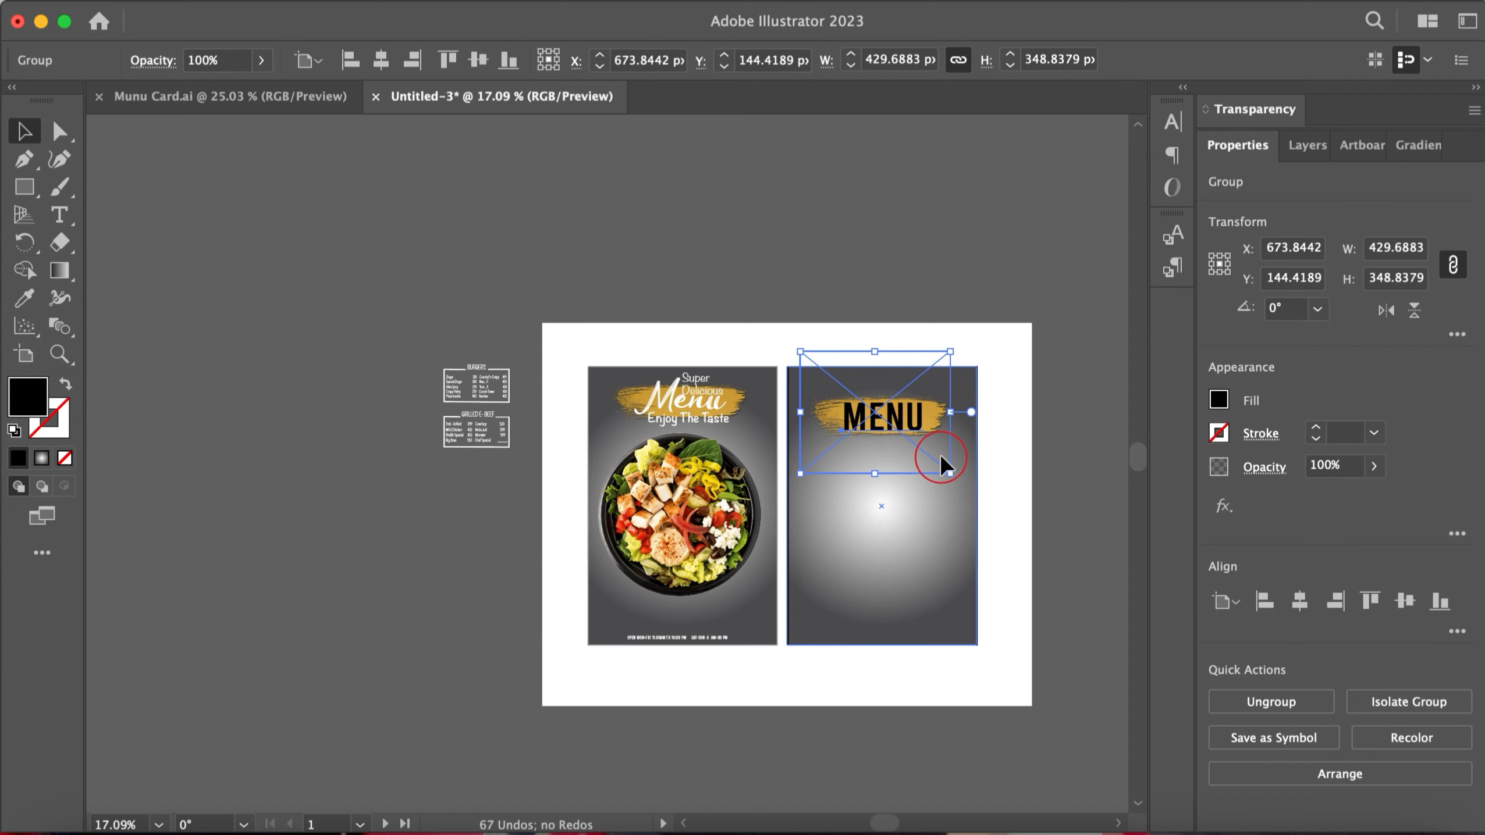
Nudge the MENU heading up on the right card to about Y 130 px
key(Up)
key(Up)
key(Up)
key(Up)
key(Up)
key(Up)
key(Up)
key(Up)
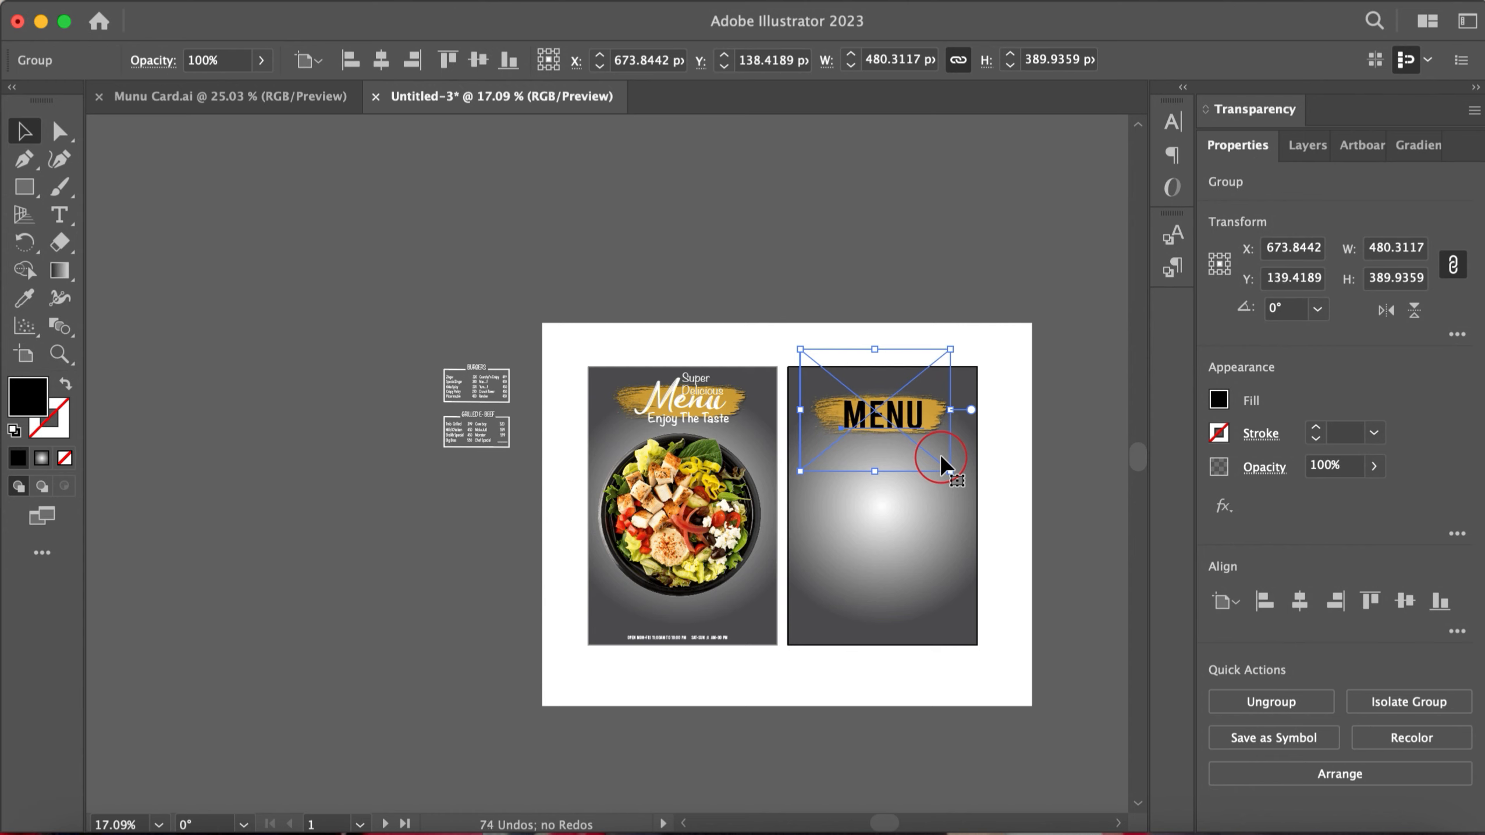
key(Up)
key(Up)
key(Up)
key(Up)
key(Up)
key(Up)
key(Up)
key(Up)
key(Up)
key(Up)
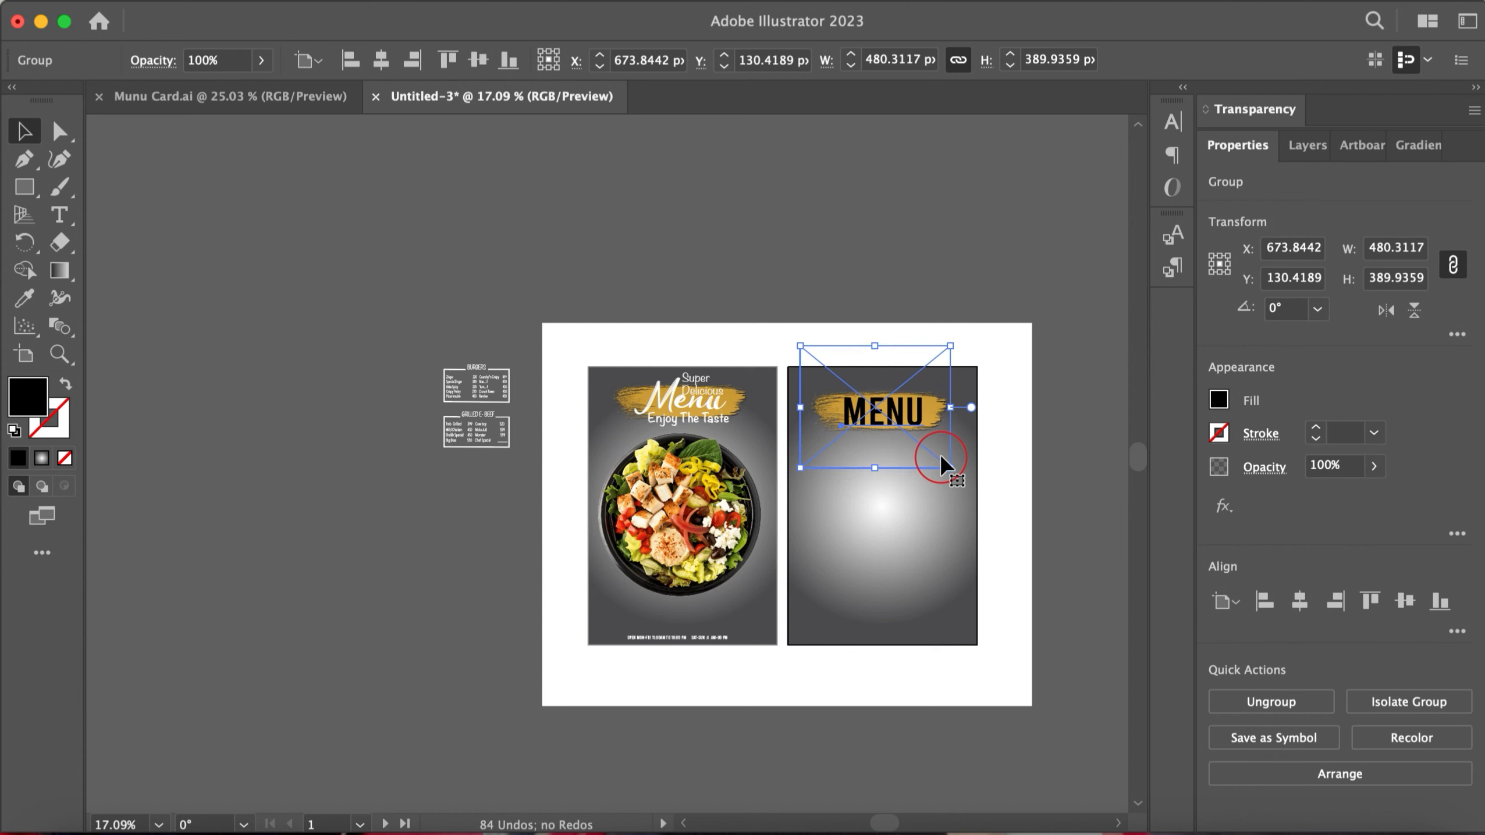
drag(875, 404, 876, 405)
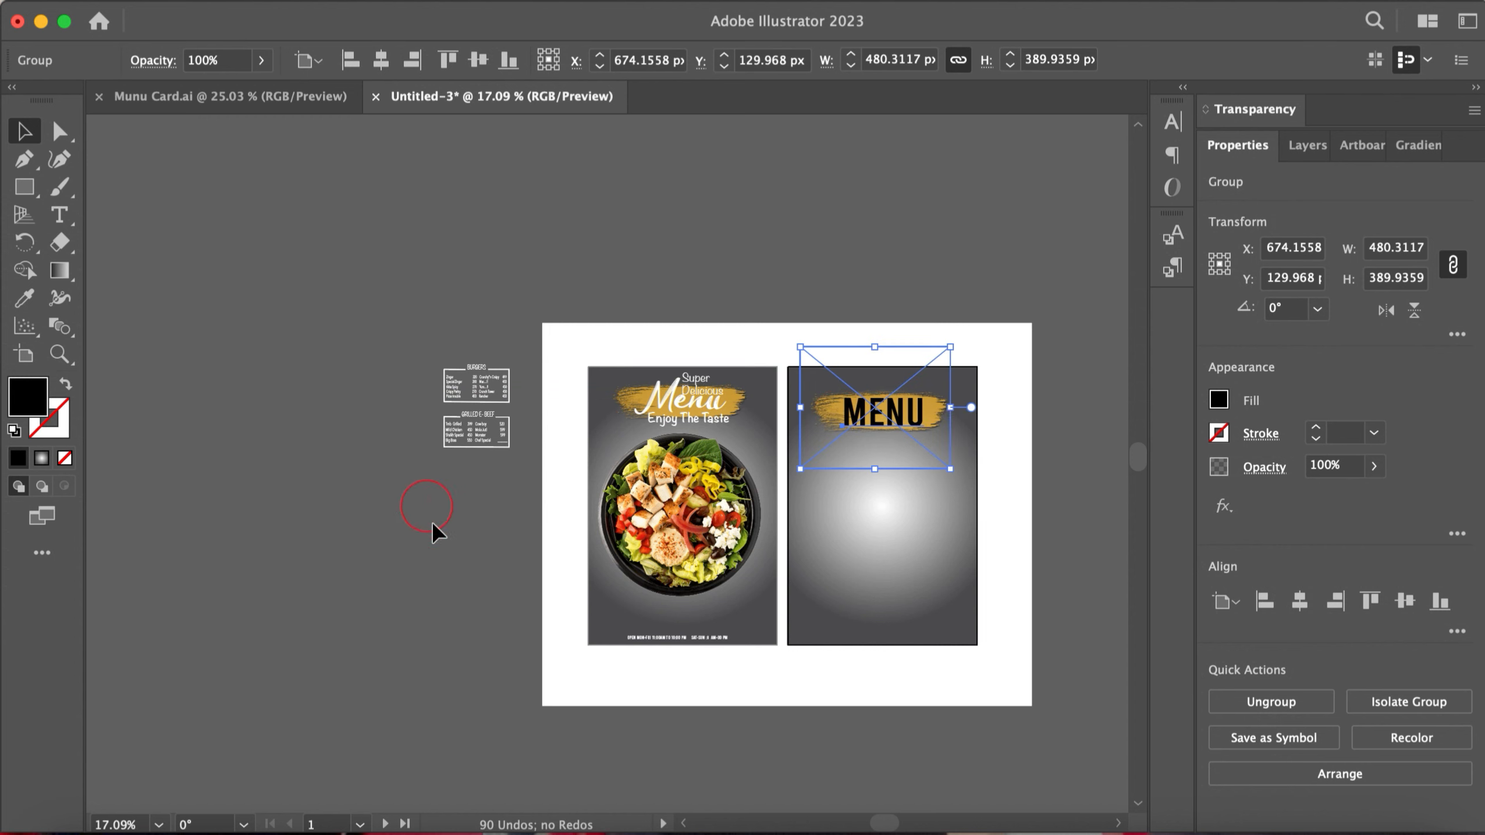
Enlarge the burgers and grilled beef price list to about 466 × 570 px and move it down outside the artboard
click(431, 520)
click(475, 430)
drag(512, 448, 553, 497)
drag(479, 426, 464, 575)
Bring the price list to the front and place it below the MENU heading on the right card, about 496 × 607 px
right_click(464, 575)
mouse_move(640, 708)
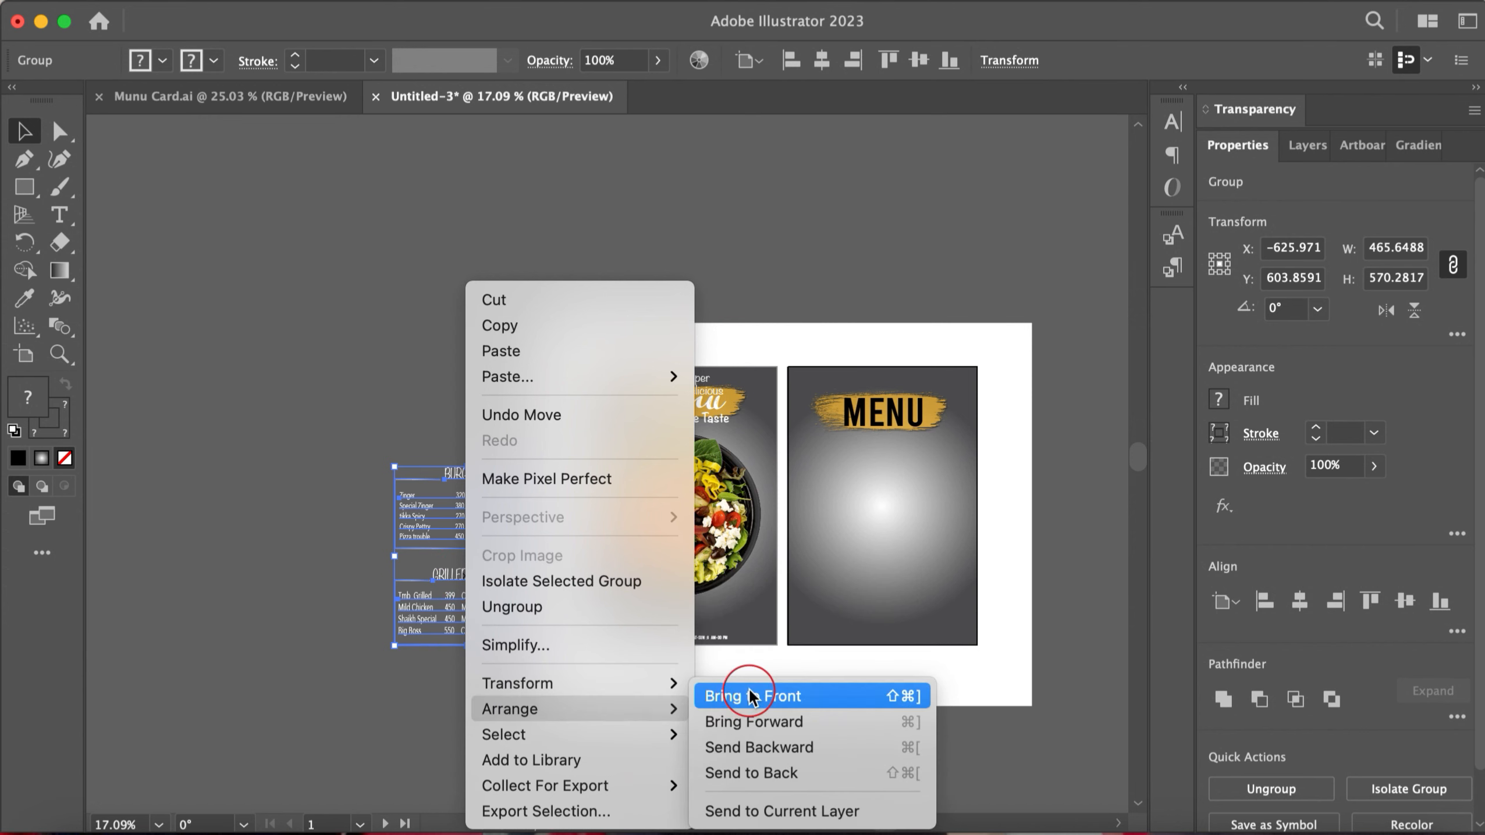
click(748, 710)
drag(450, 579, 865, 543)
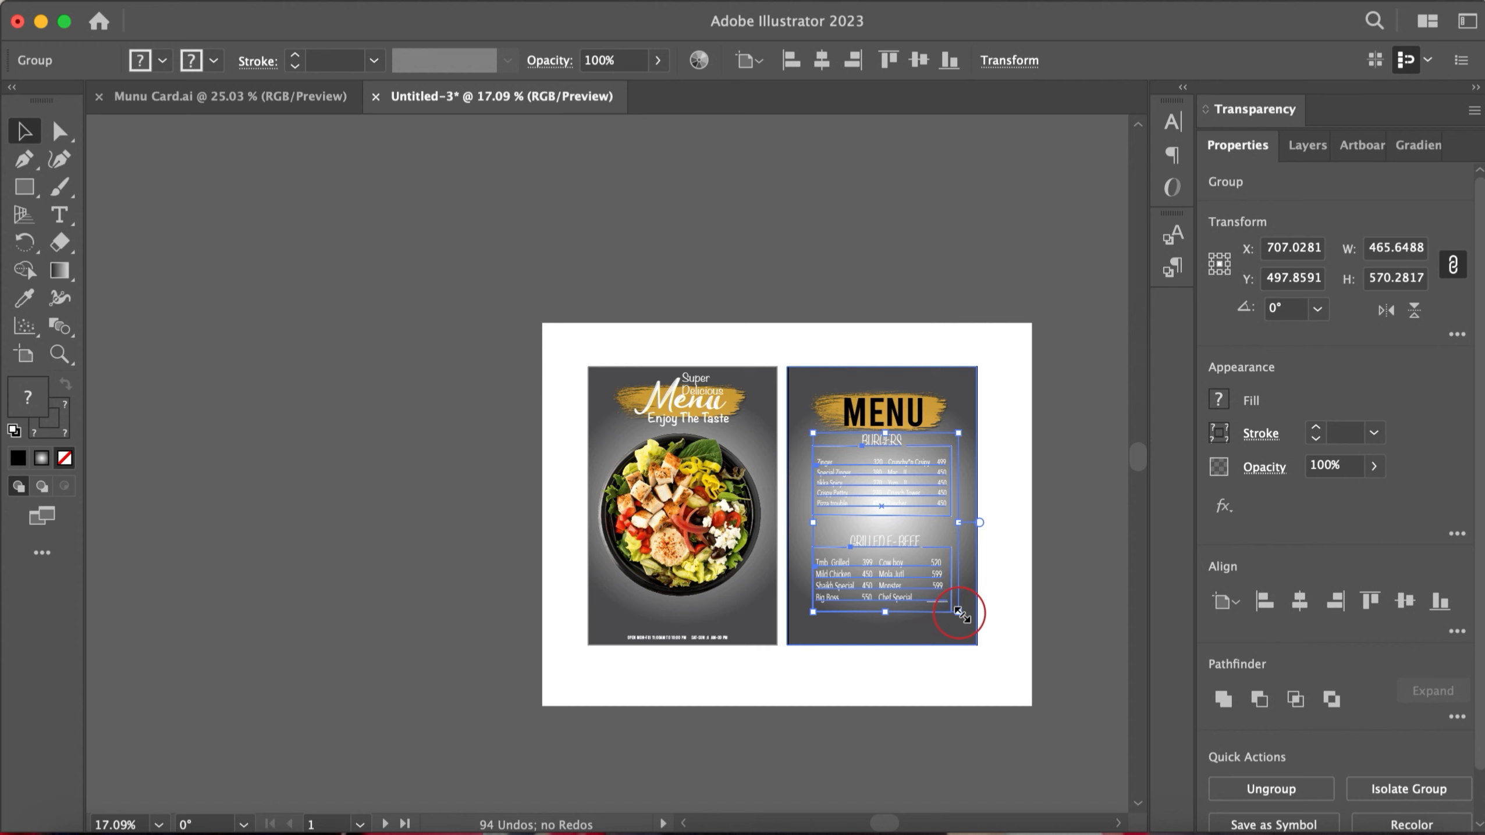
mouse_move(958, 612)
mouse_down()
mouse_move(975, 645)
mouse_move(962, 619)
mouse_up()
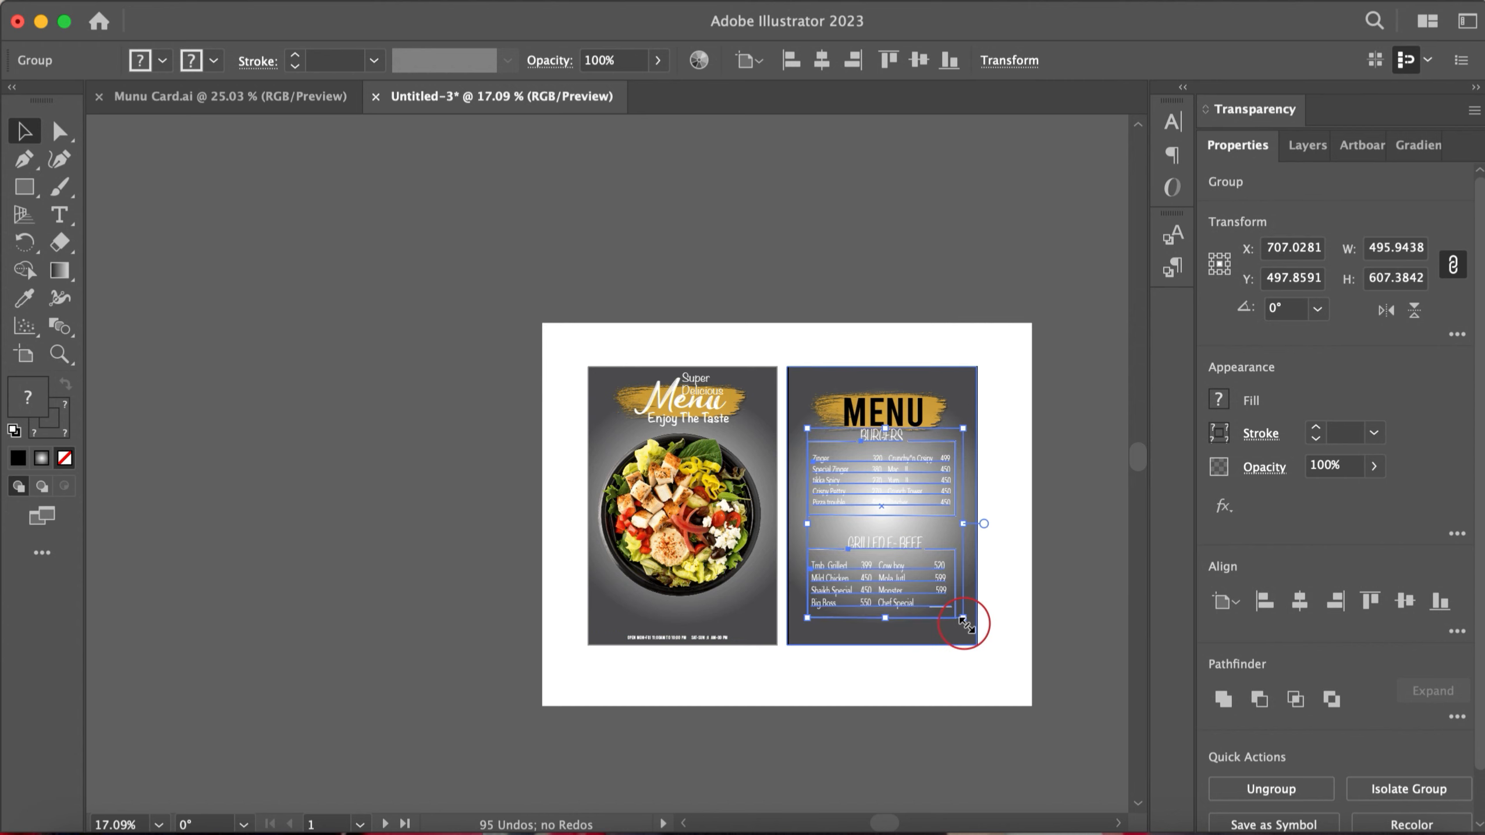
Darken the centre stop of the right card's radial gradient to 28% black
click(1087, 594)
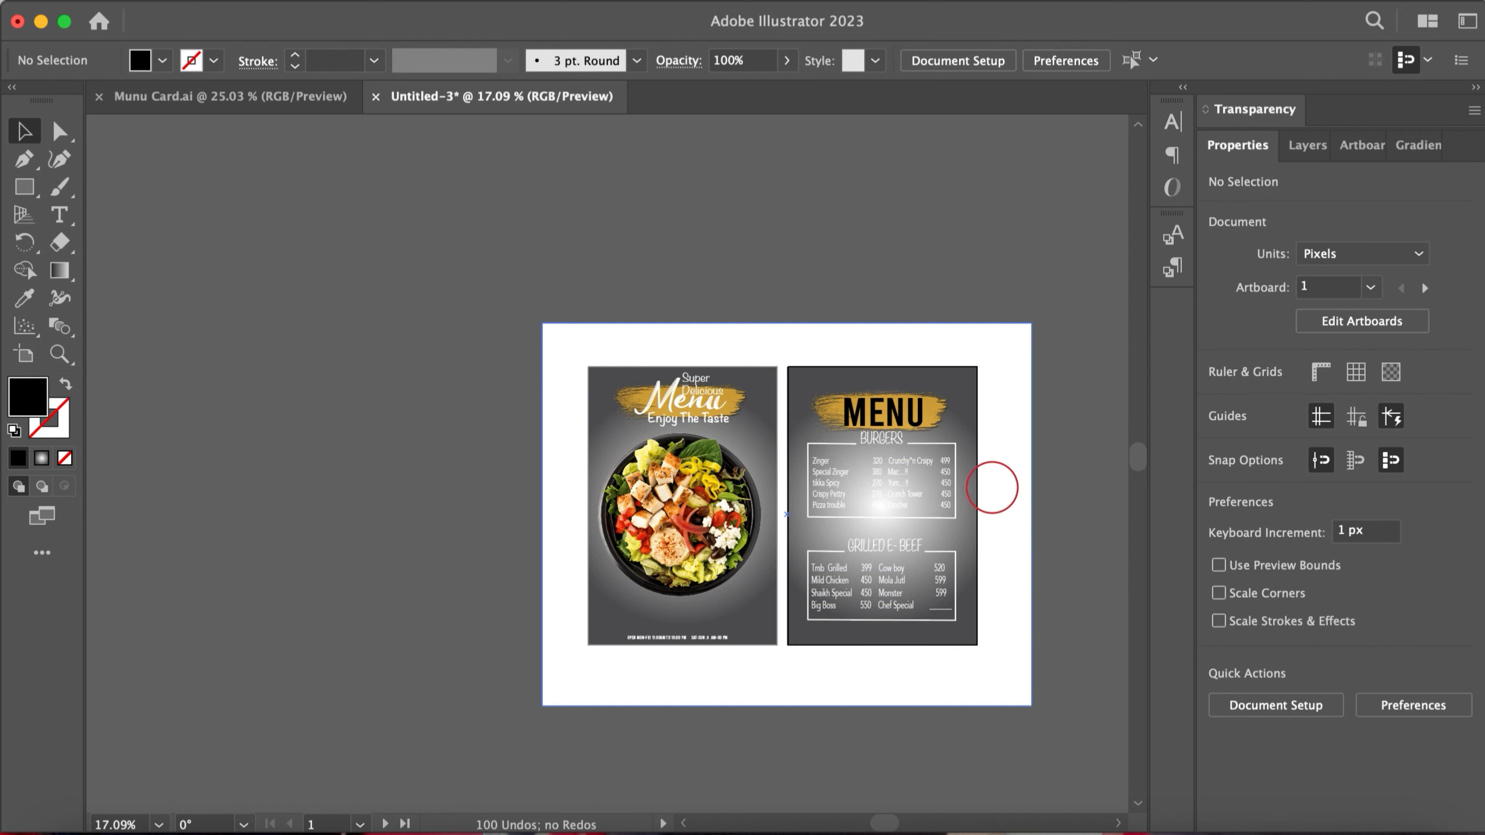
click(974, 422)
click(1421, 144)
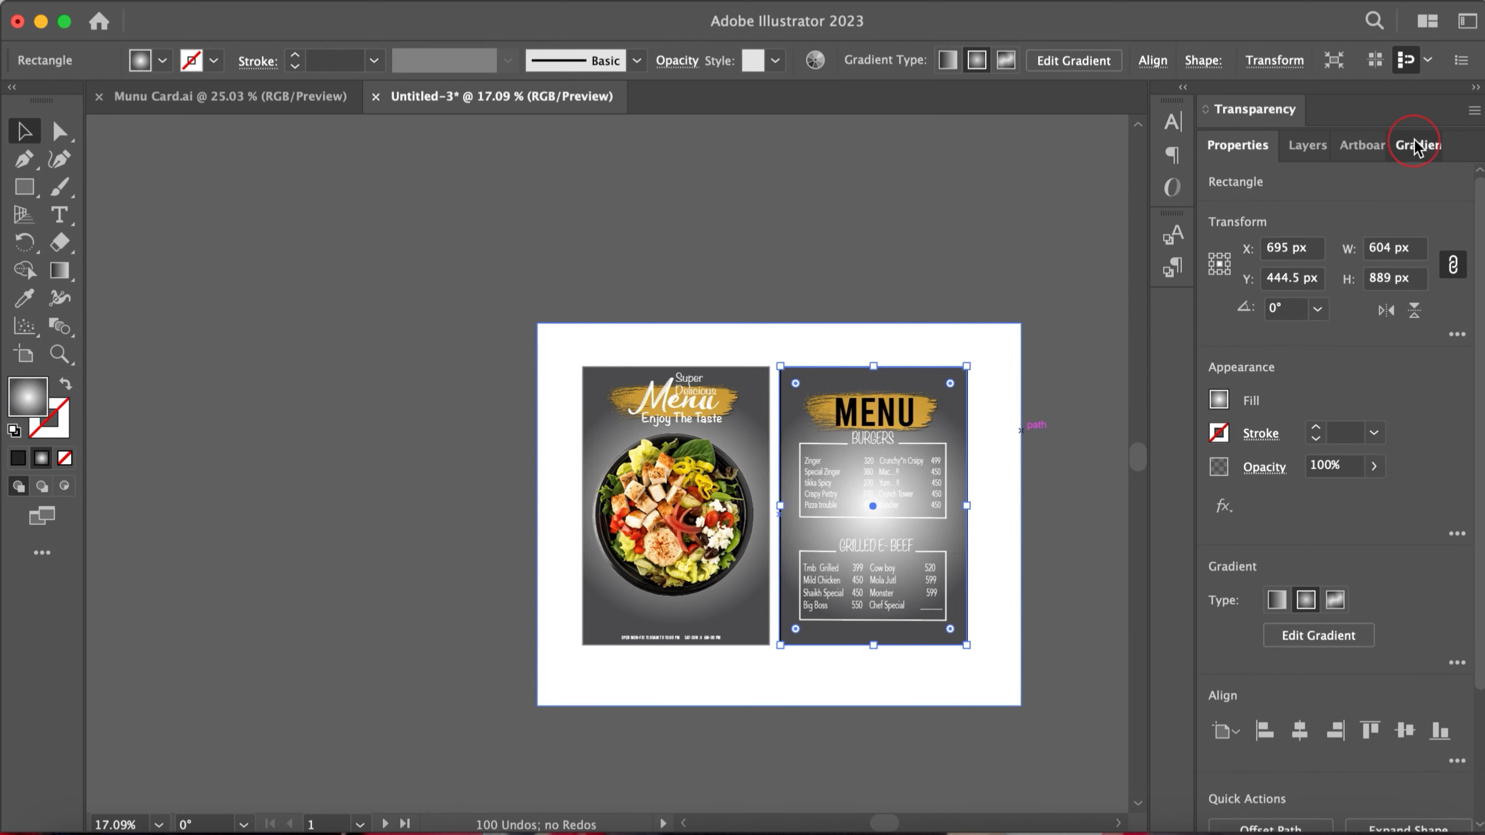
click(1226, 364)
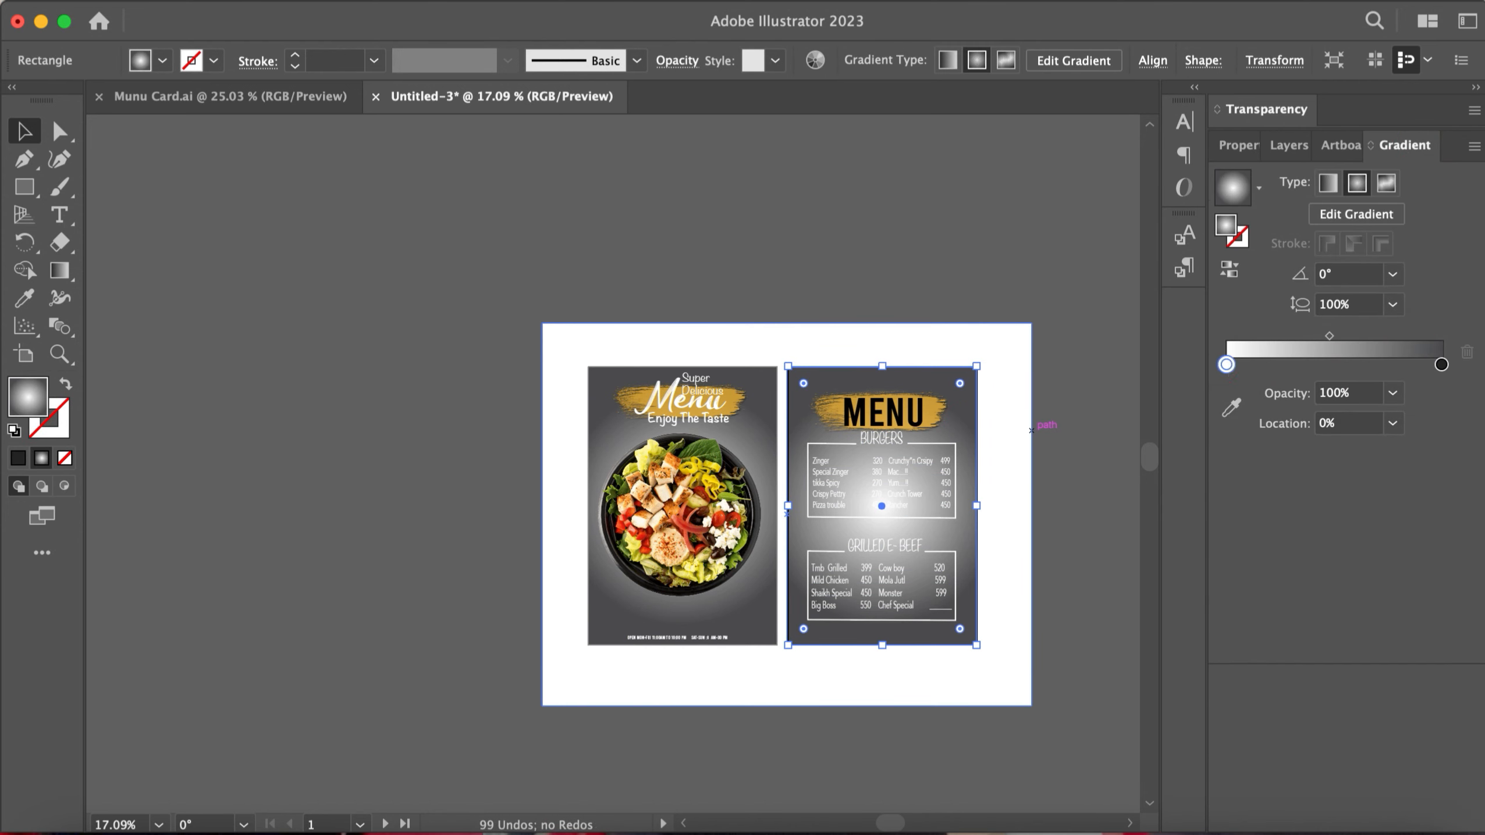
double_click(1226, 364)
click(1268, 454)
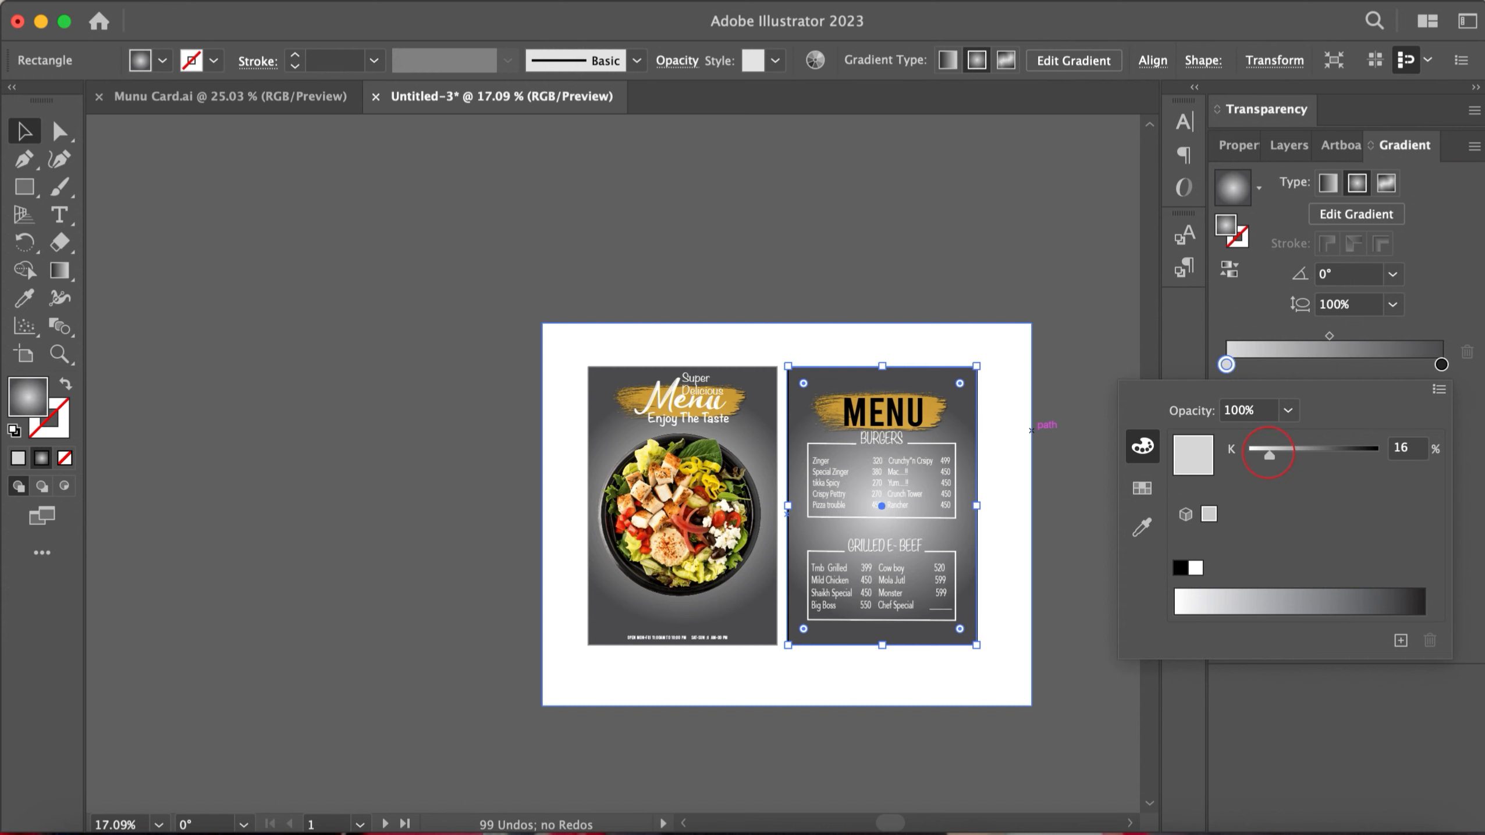
drag(1268, 454, 1285, 455)
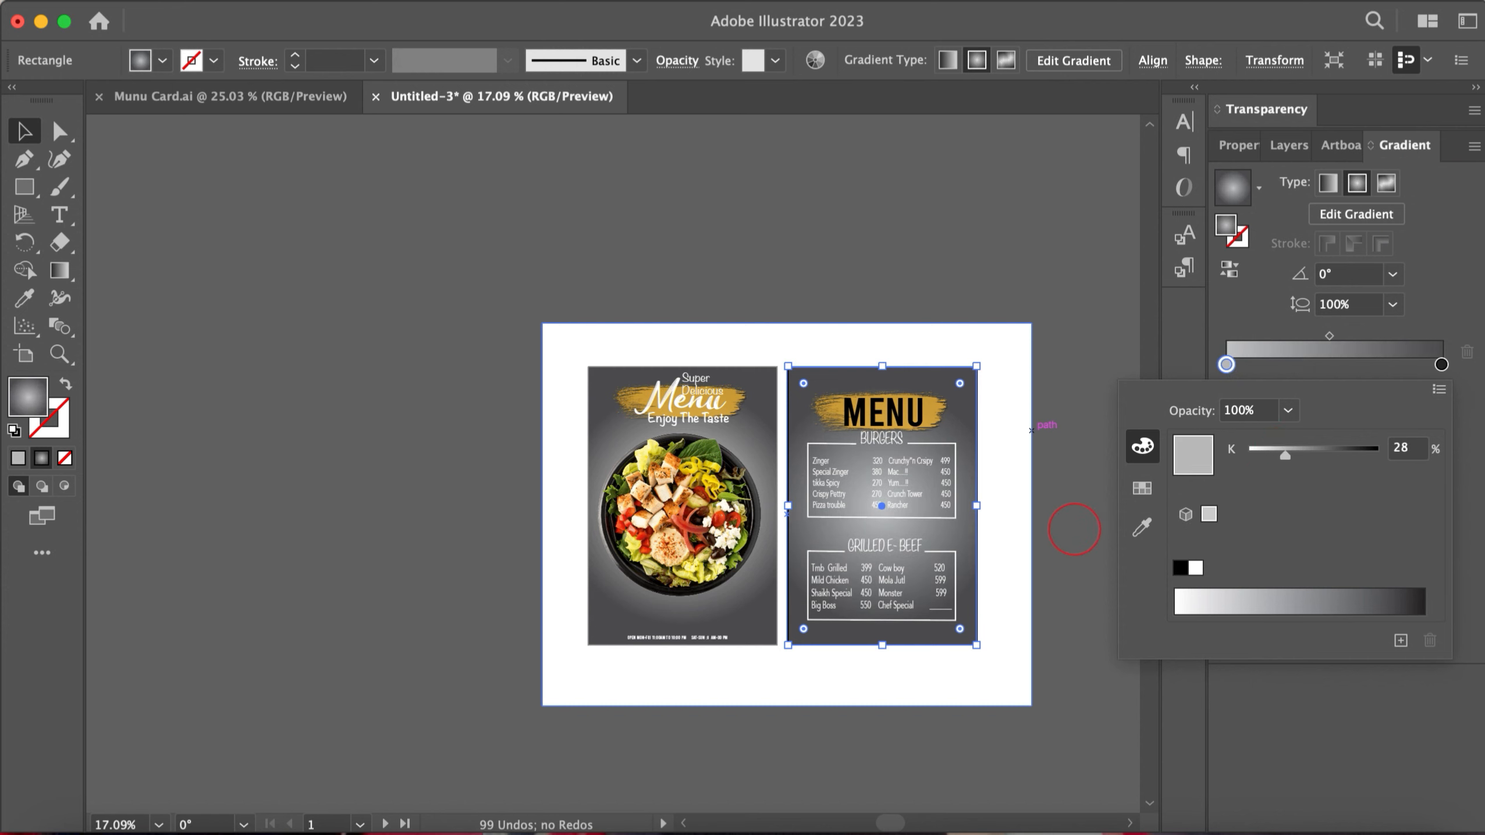
Move the MENU heading up on the right card to about Y 123 px, farther from the price list
click(922, 507)
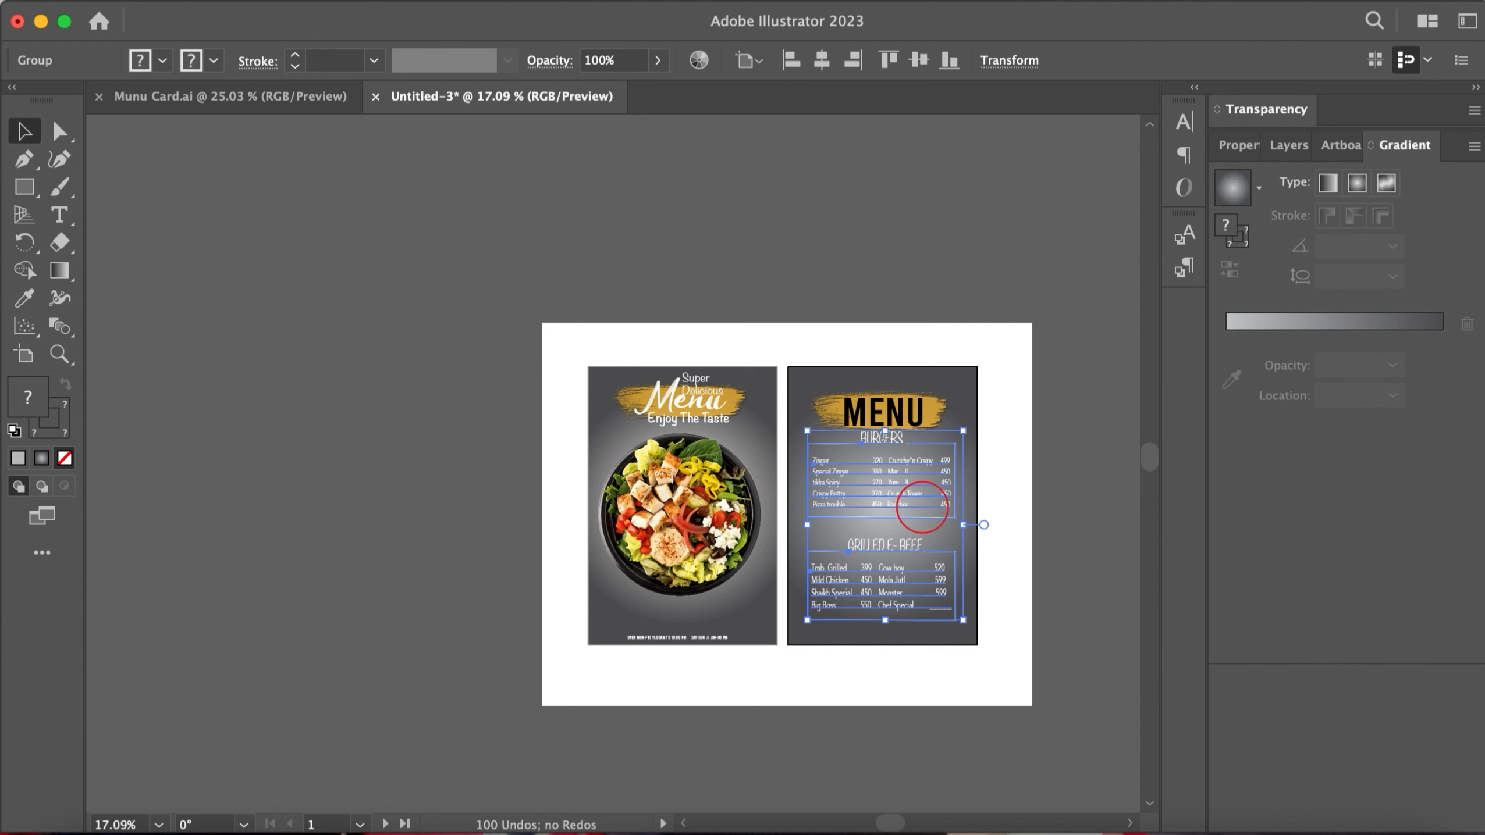
click(1083, 608)
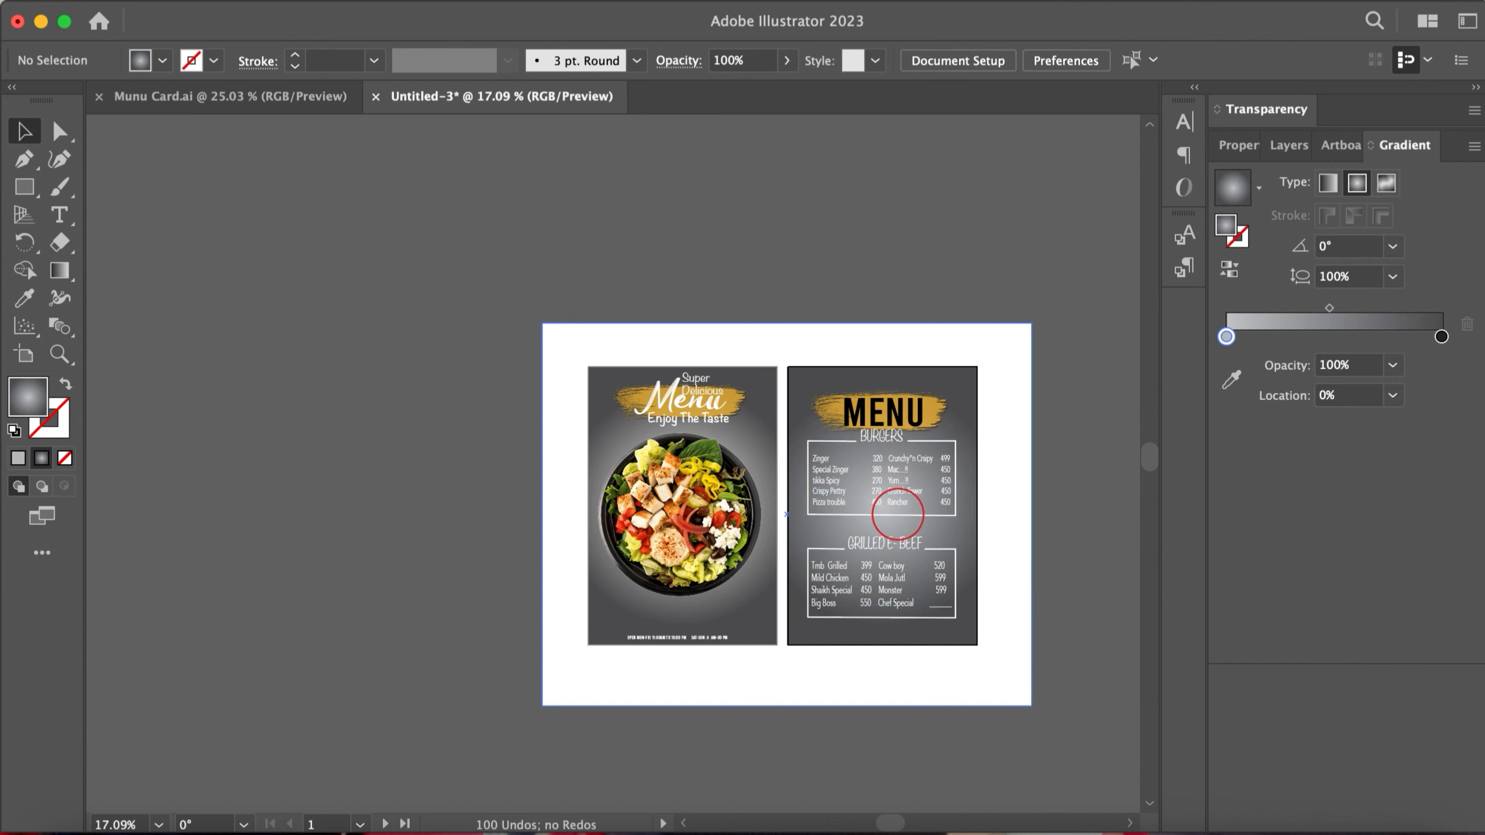
click(897, 514)
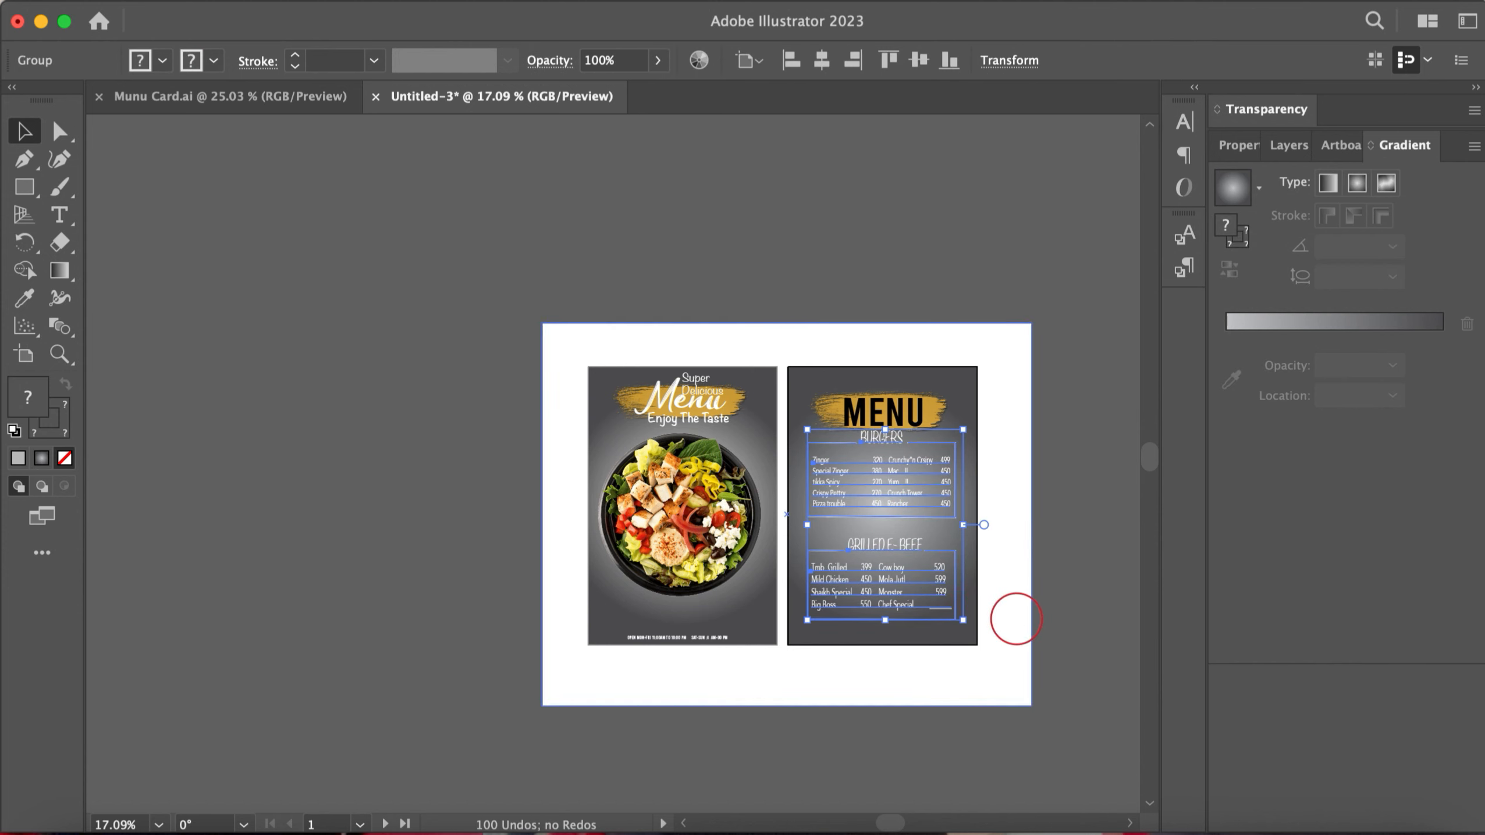
click(1016, 619)
click(921, 405)
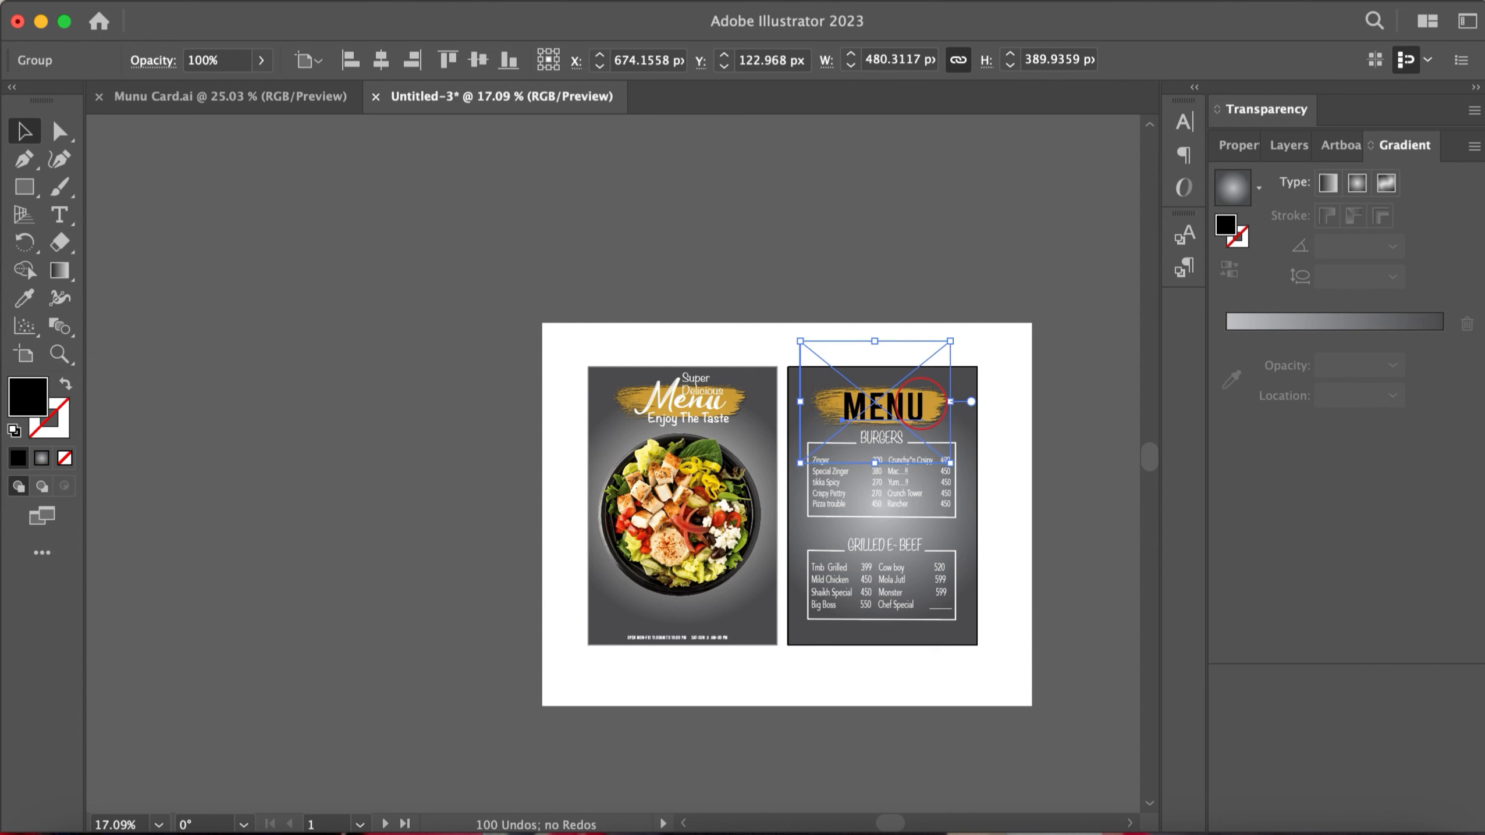
click(997, 509)
Enlarge the burgers and grilled beef price list slightly around its centre on the right card
click(919, 516)
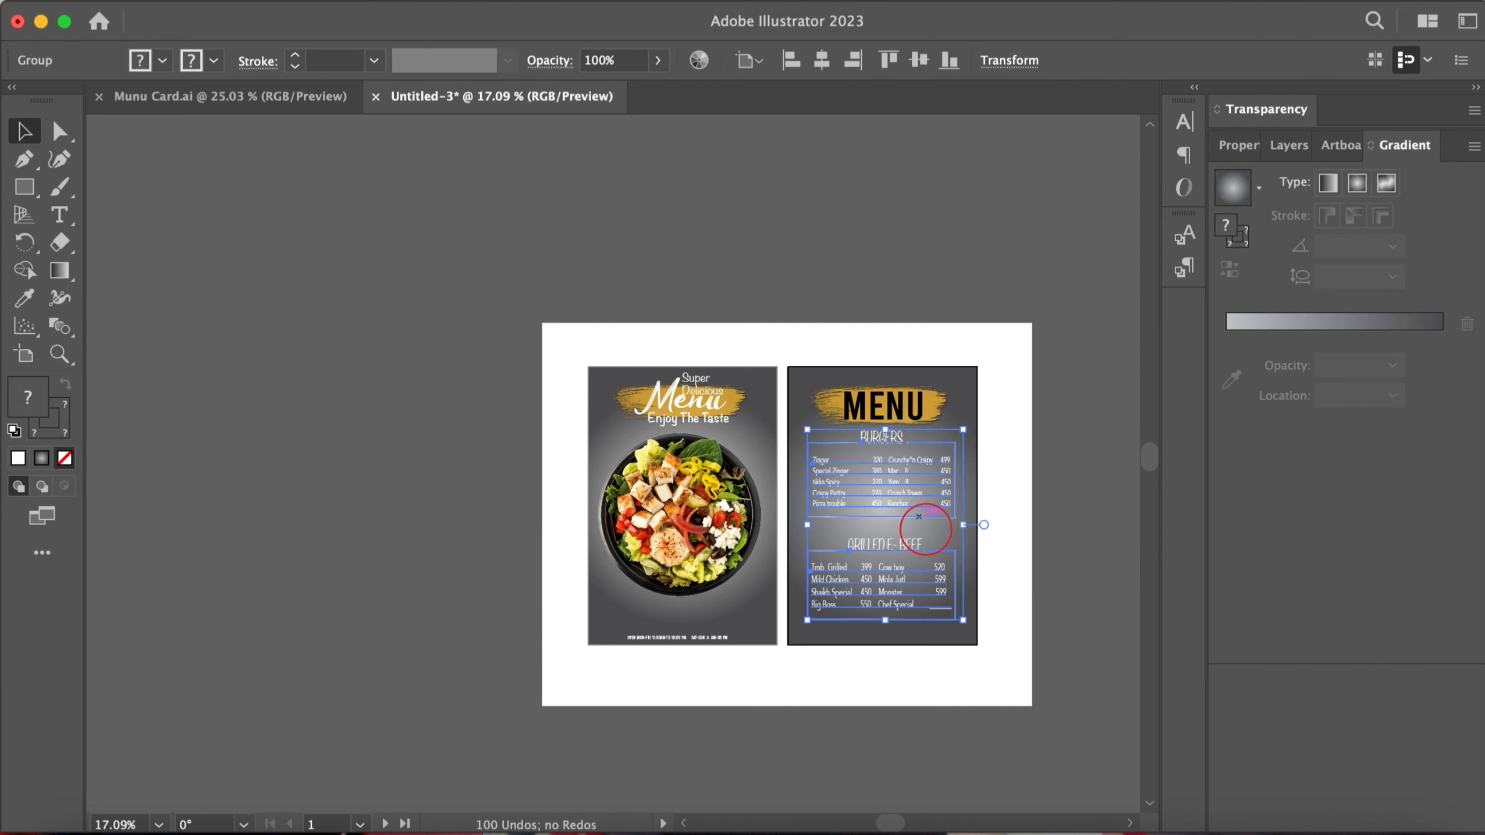
mouse_move(964, 621)
mouse_down()
mouse_move(988, 626)
mouse_move(966, 624)
mouse_up()
click(1016, 700)
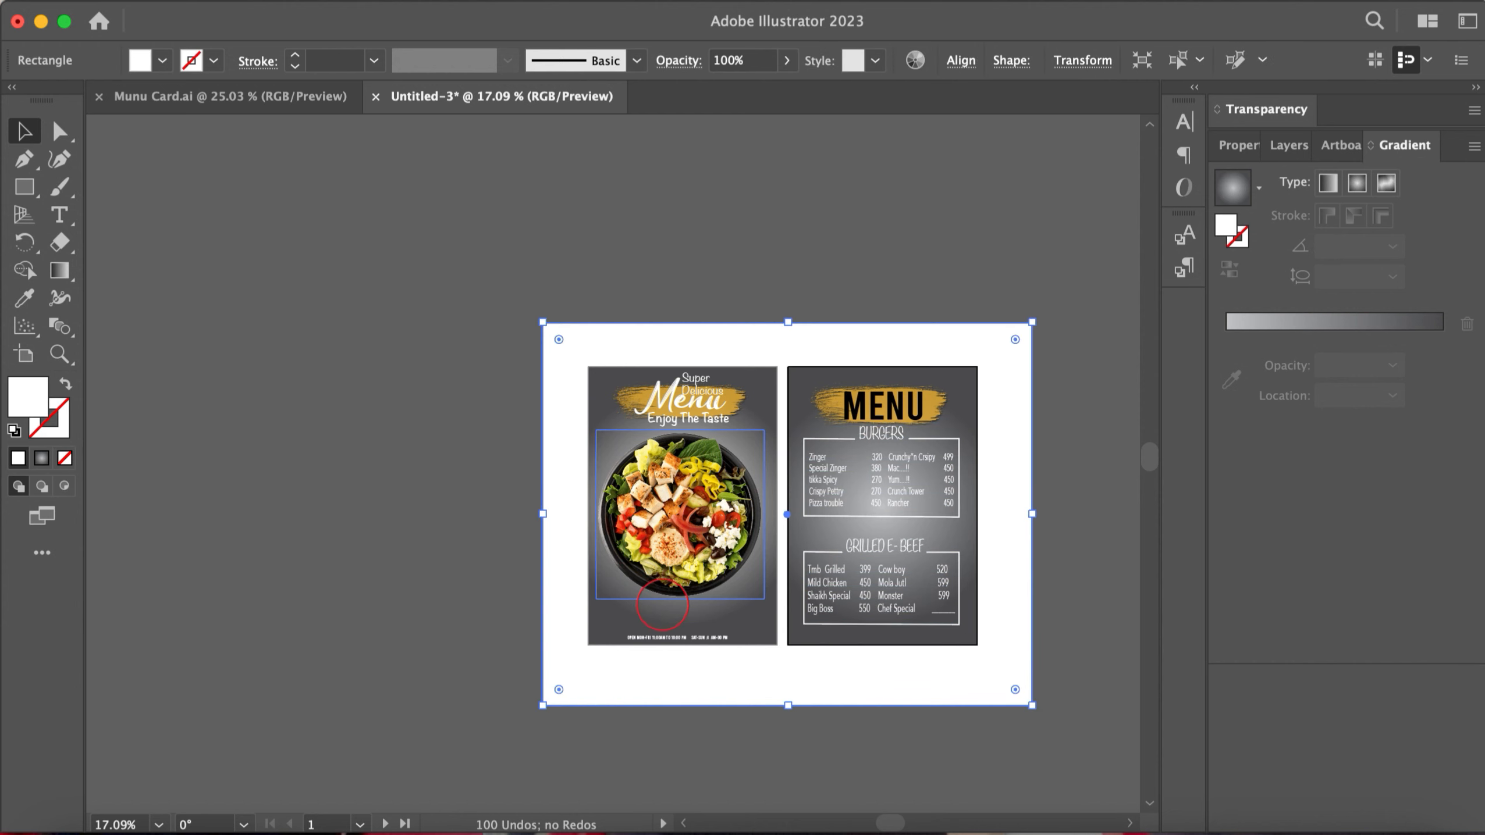
Copy the opening-hours line from the left card to the foot of the right card, at about X 710, Y 868 px
click(676, 637)
drag(718, 638, 908, 639)
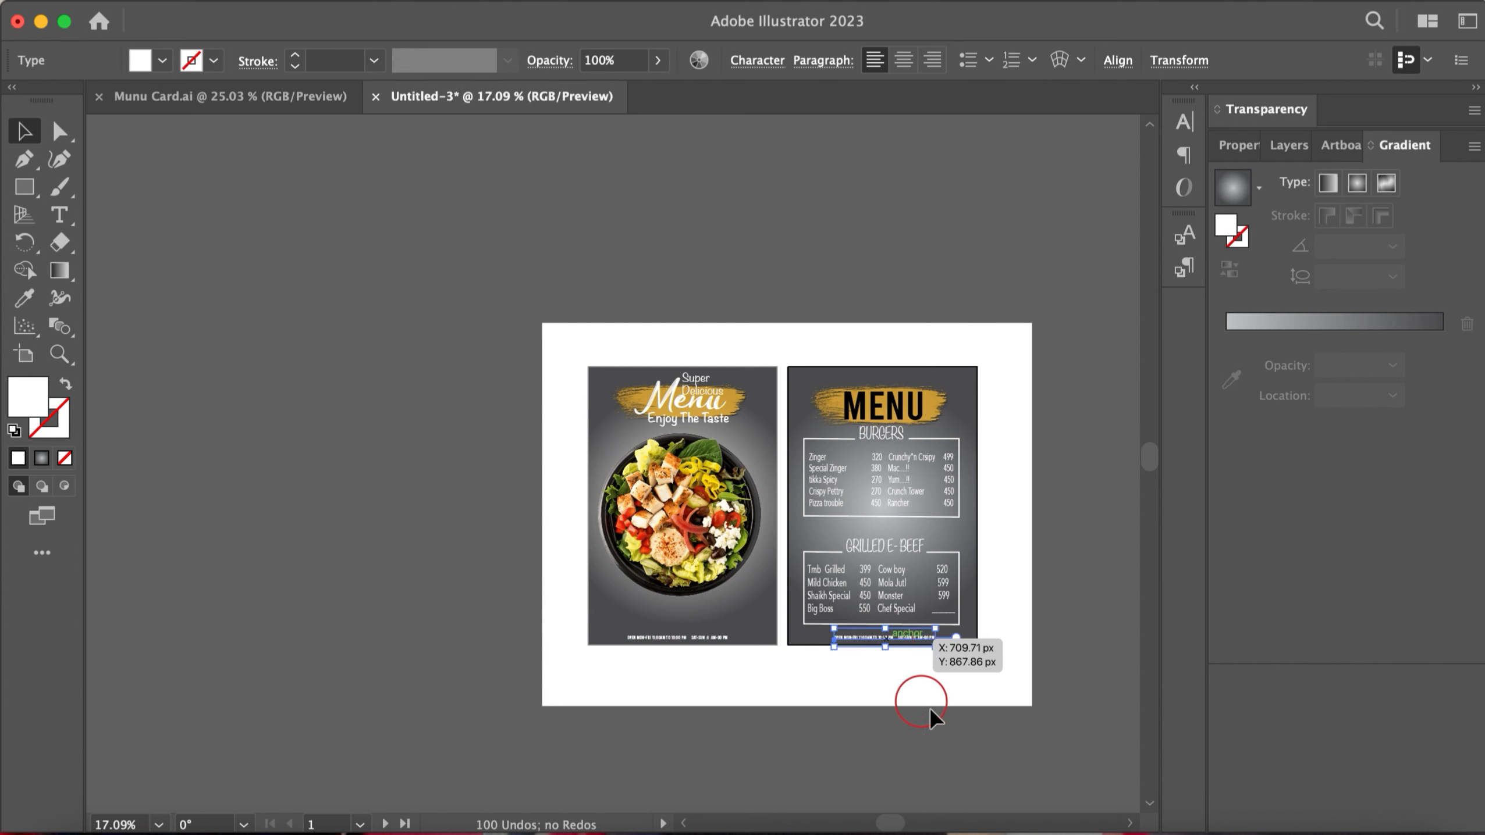
click(925, 701)
click(907, 646)
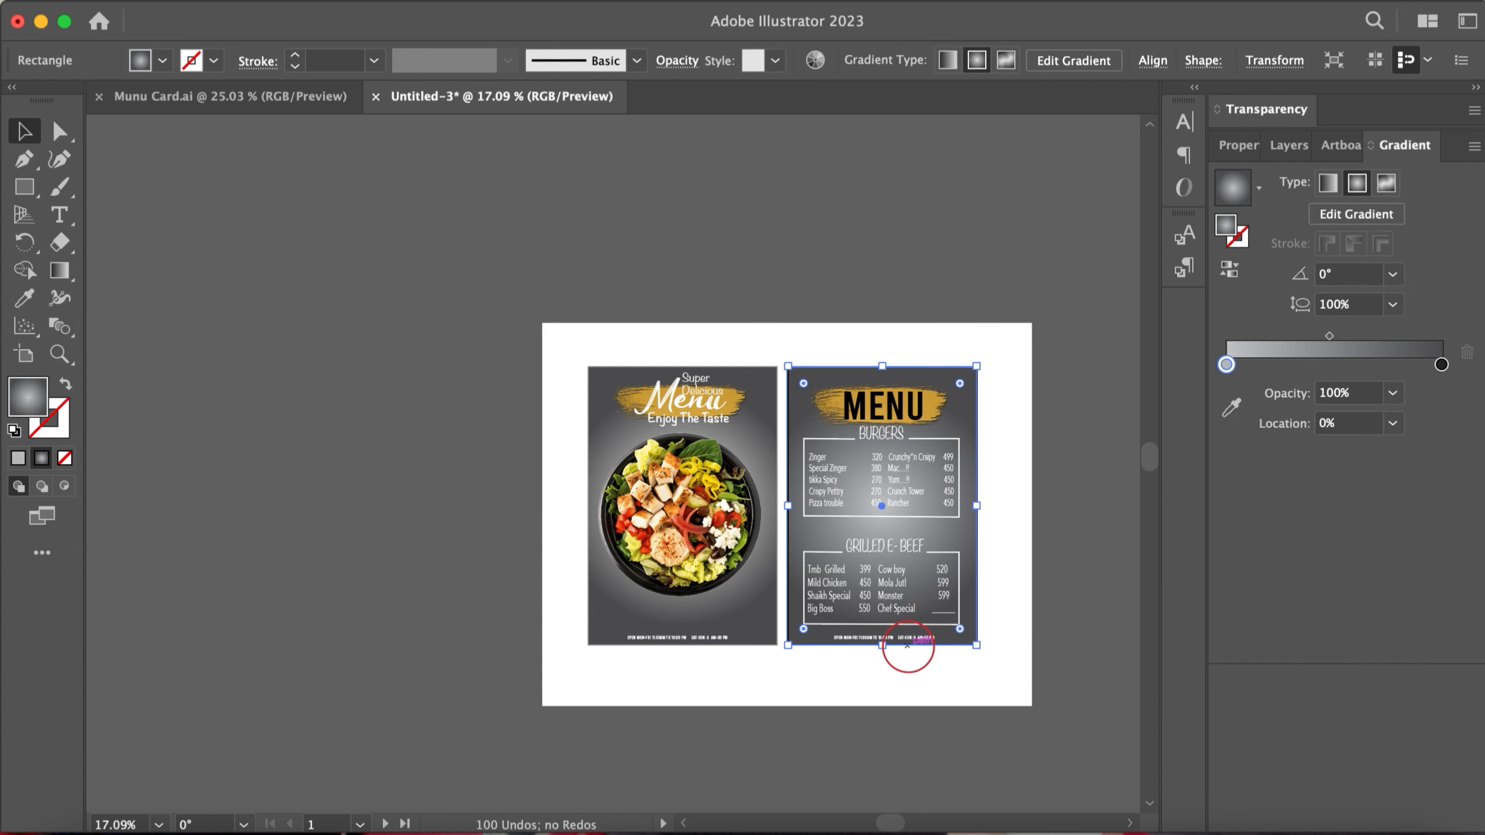
click(907, 641)
click(937, 730)
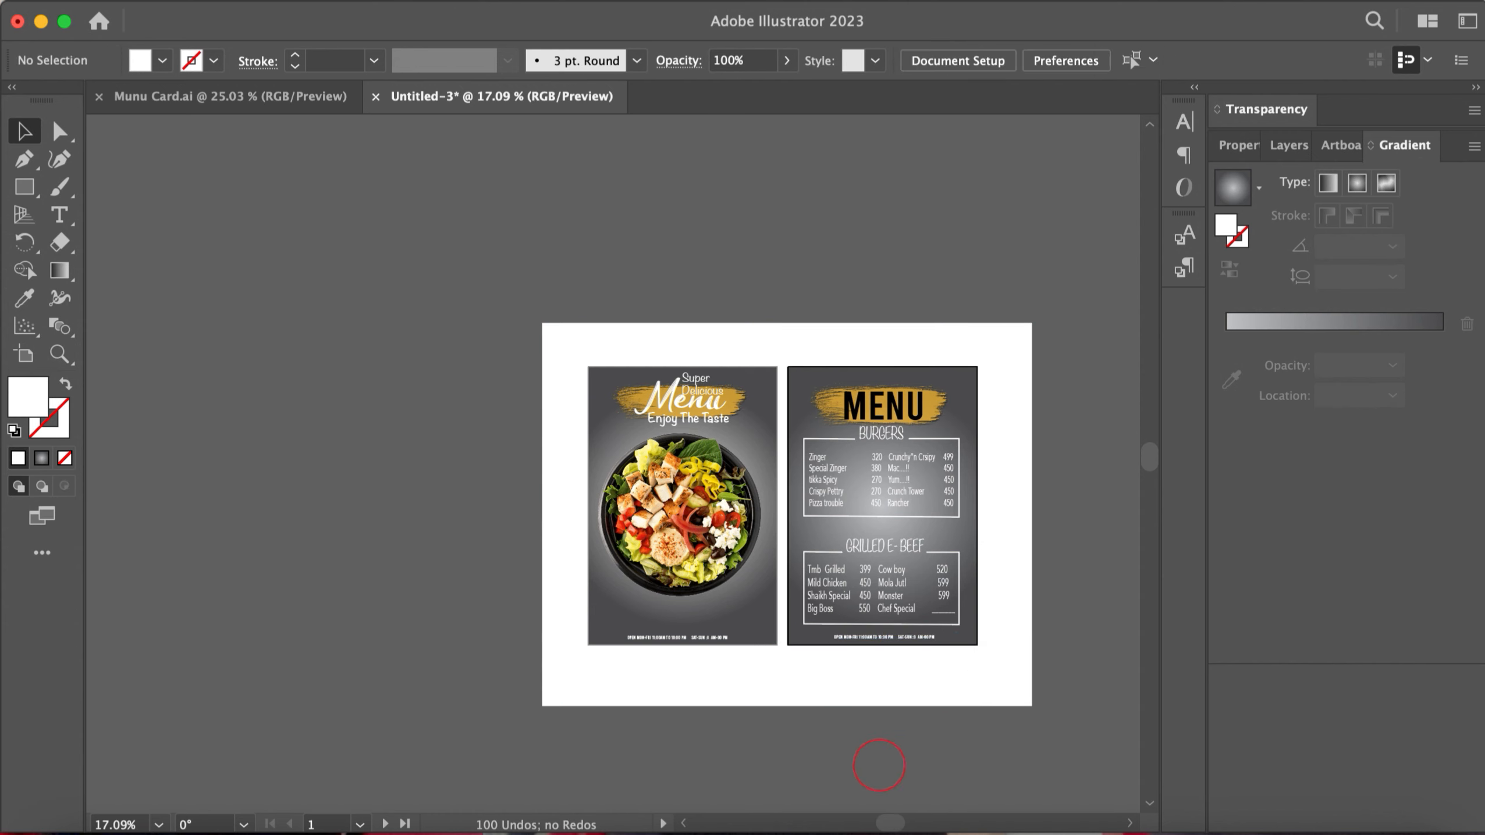
Nudge the left card's opening-hours line up slightly
click(712, 645)
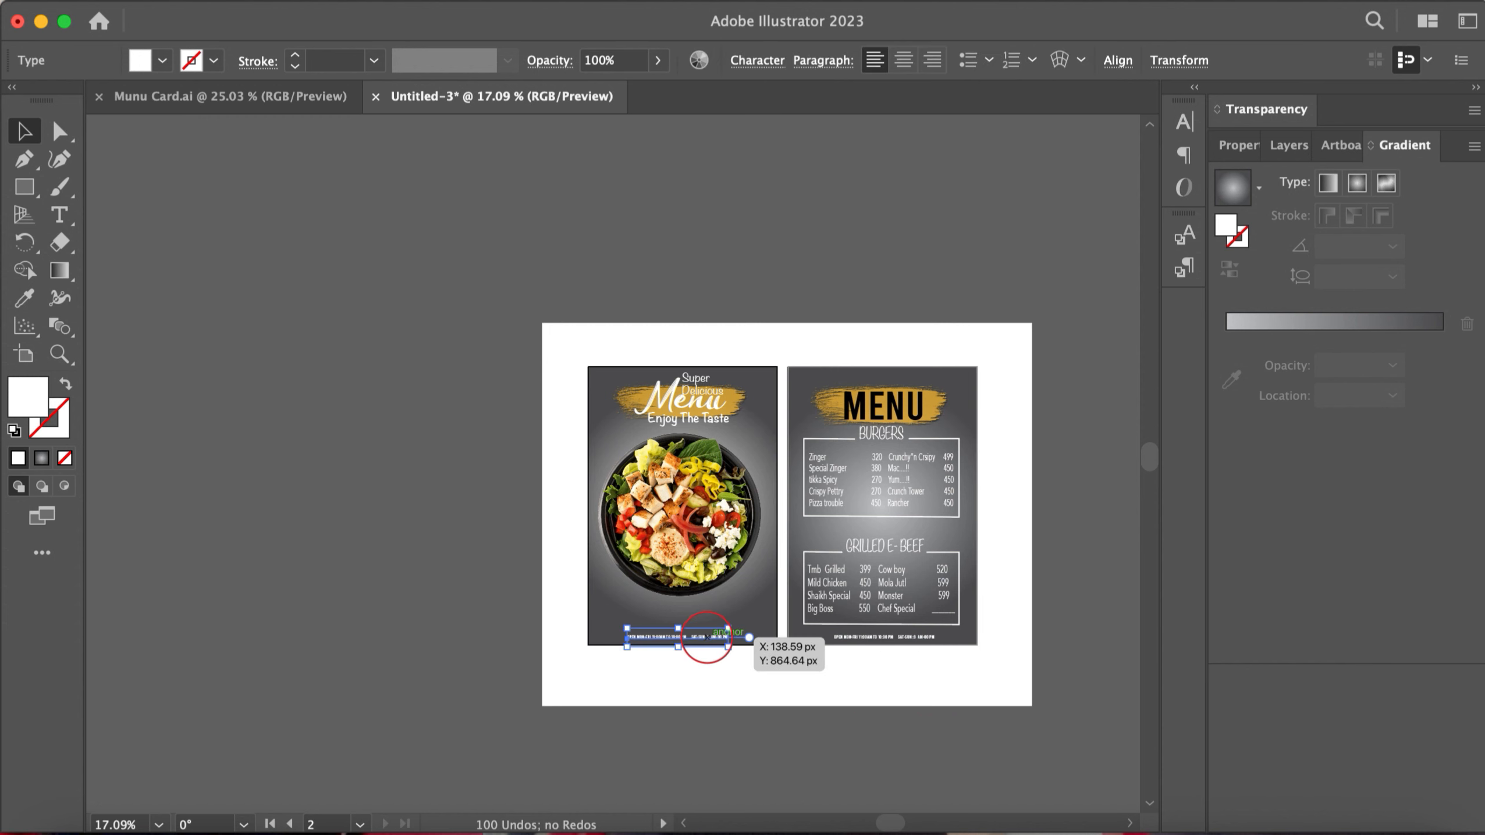
click(762, 680)
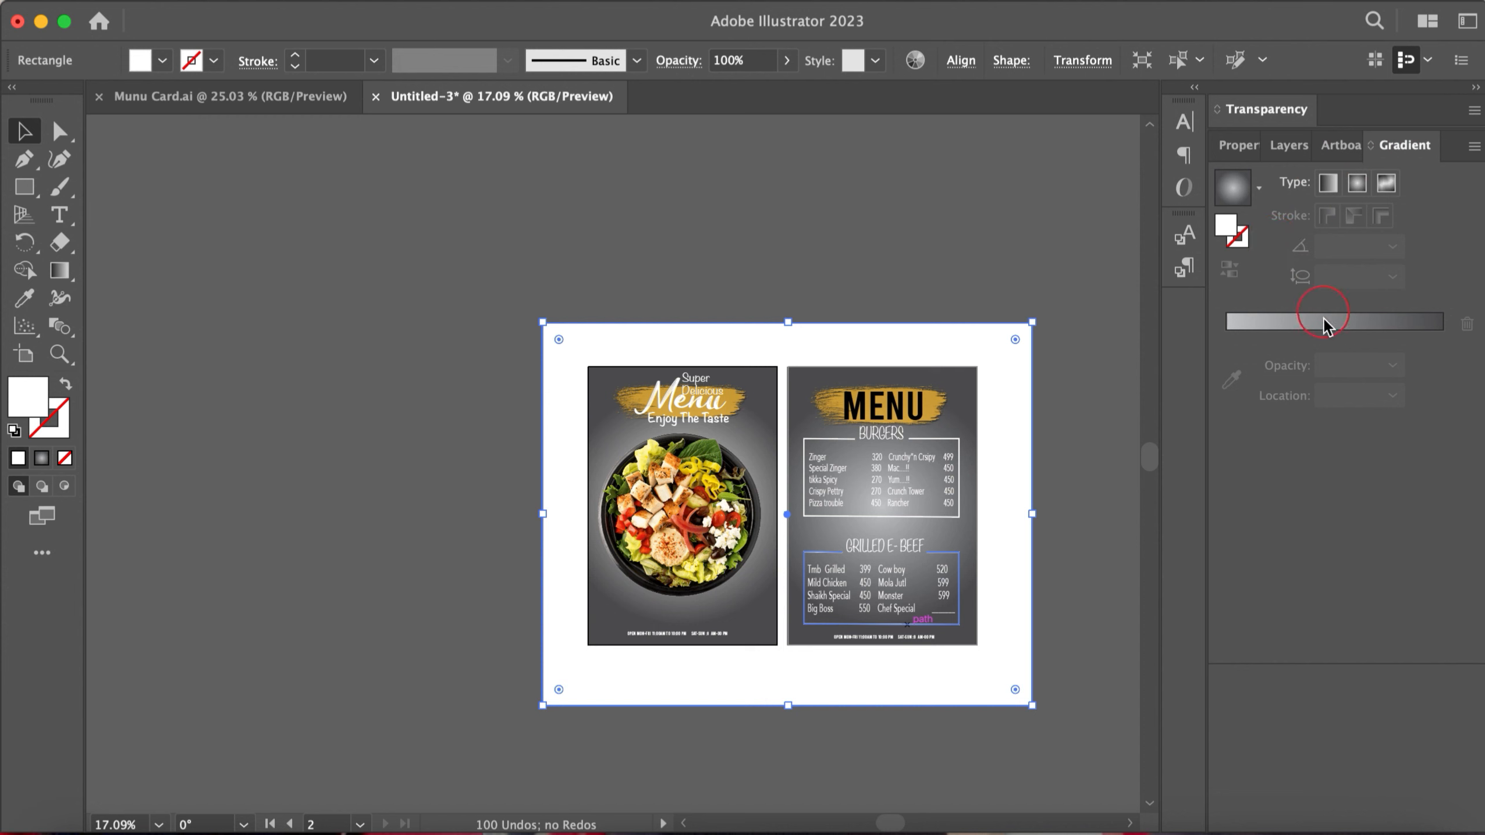
click(1083, 616)
Fill the white background rectangle behind both cards with a freeform gradient
click(978, 695)
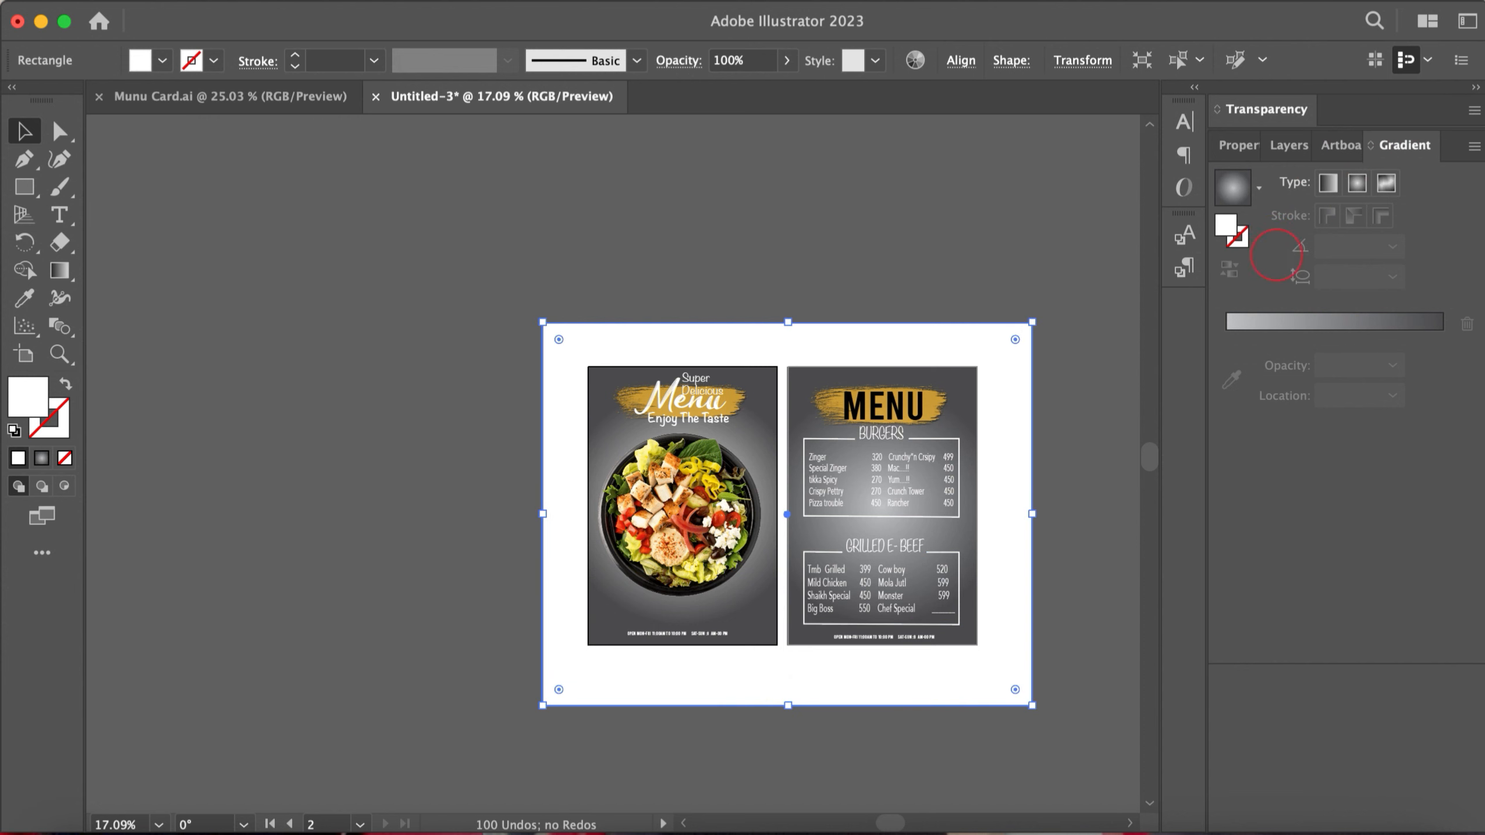
click(1339, 322)
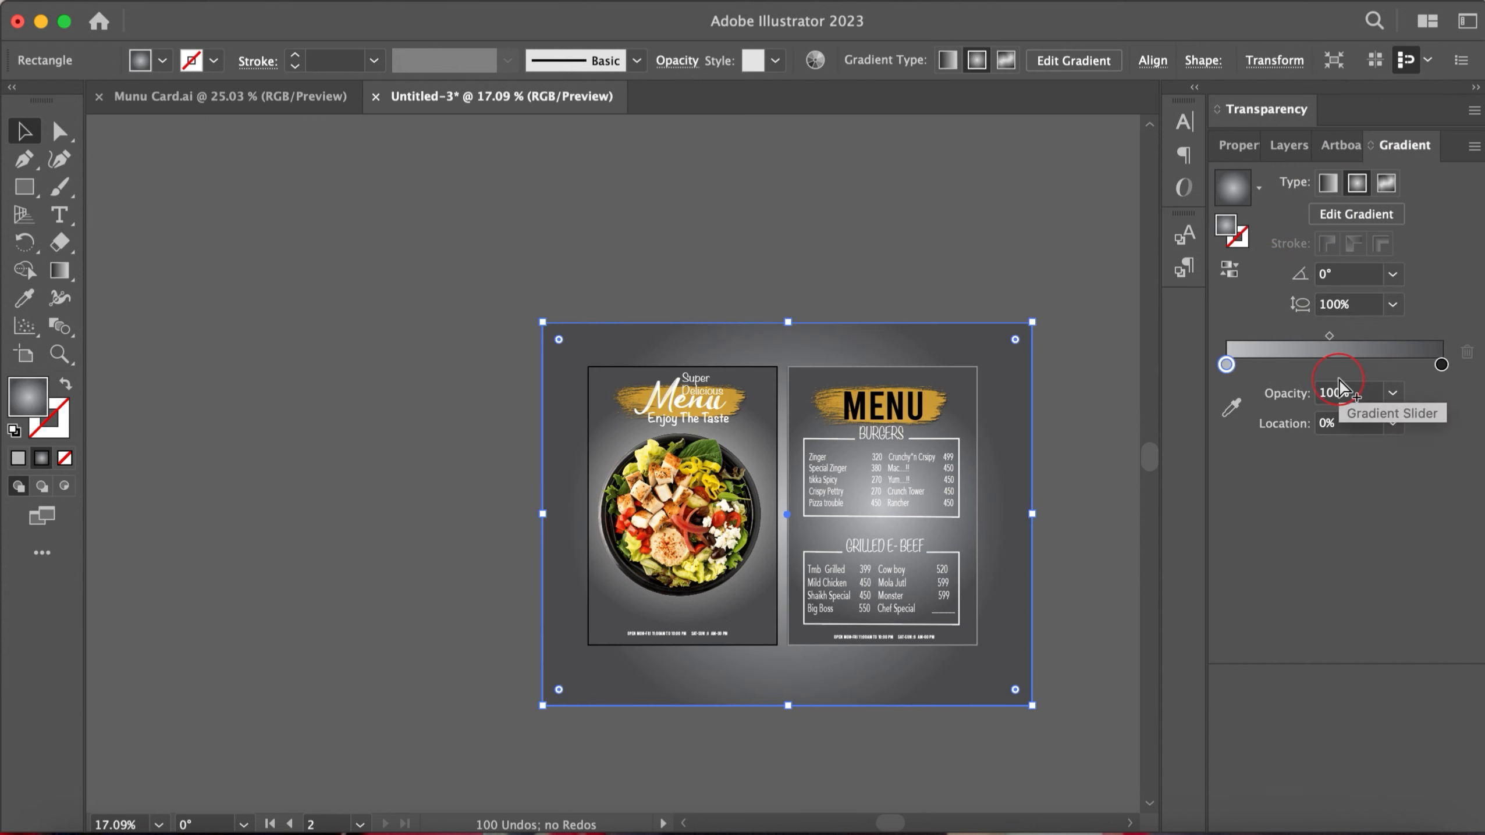
click(1384, 185)
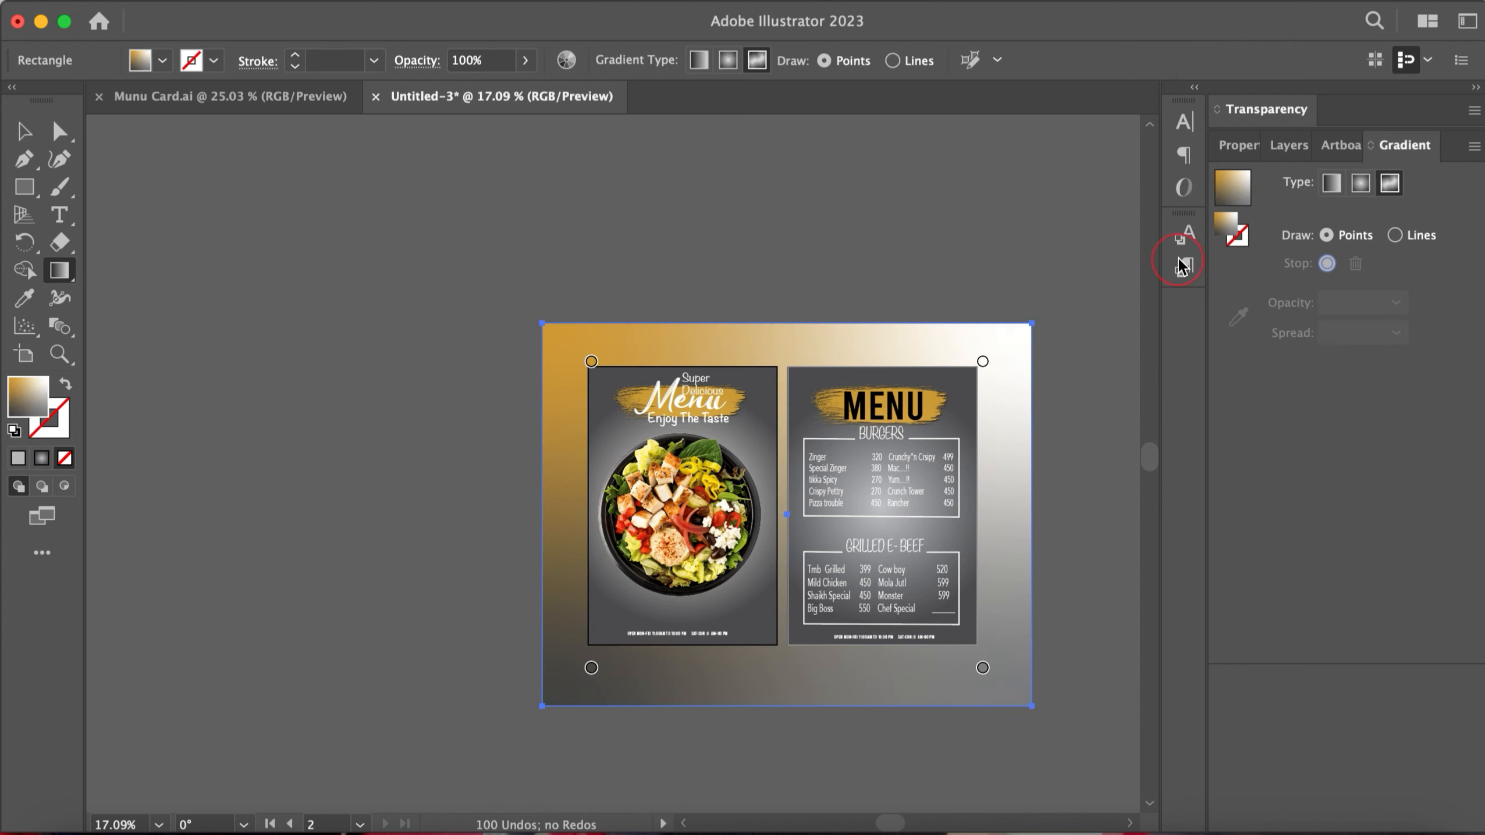
Recolour the background's lower-right gradient stop with the gold sampled from its upper-left corner
click(984, 669)
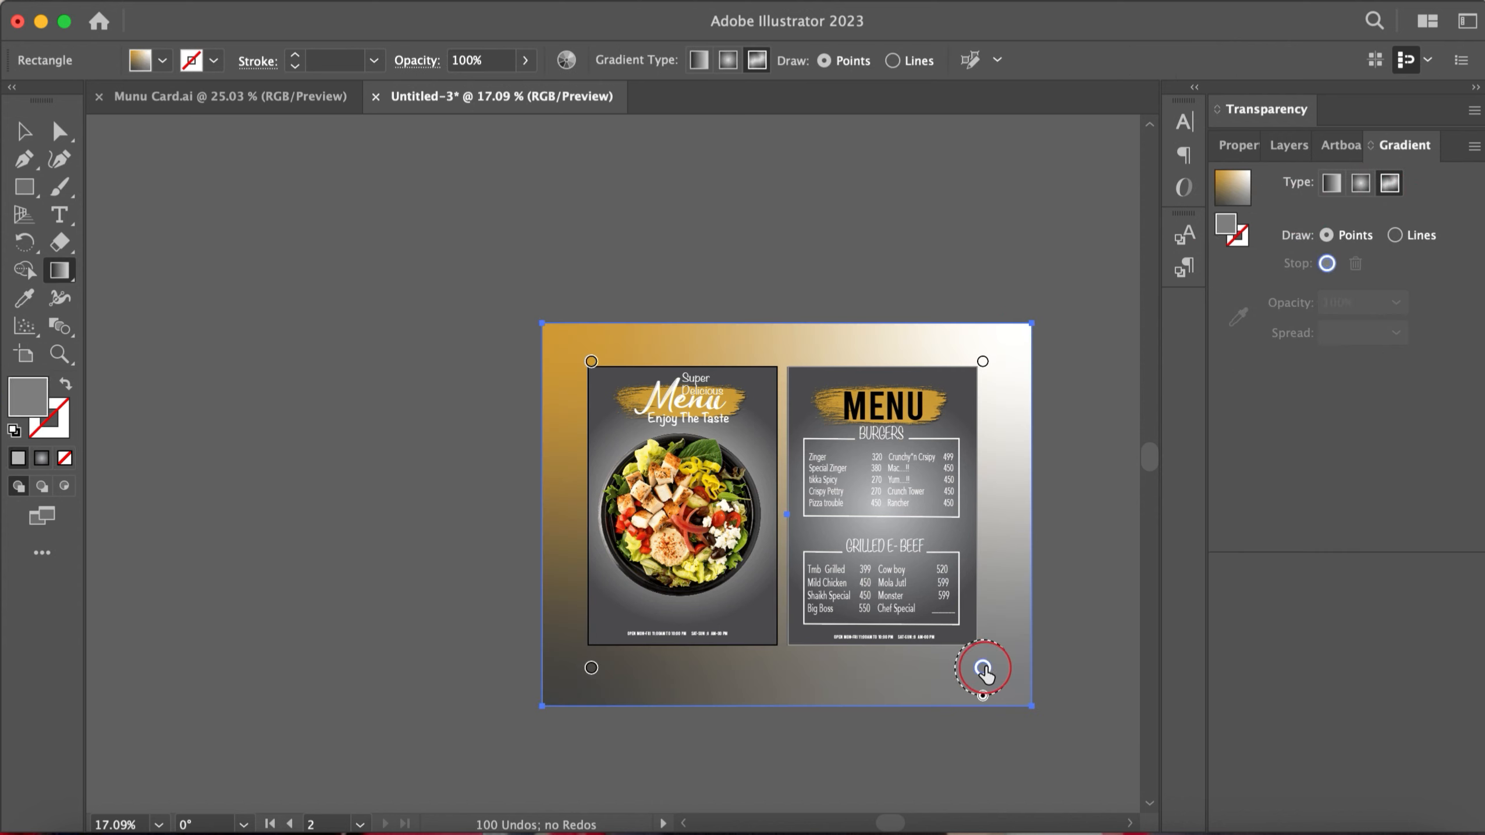
click(1237, 318)
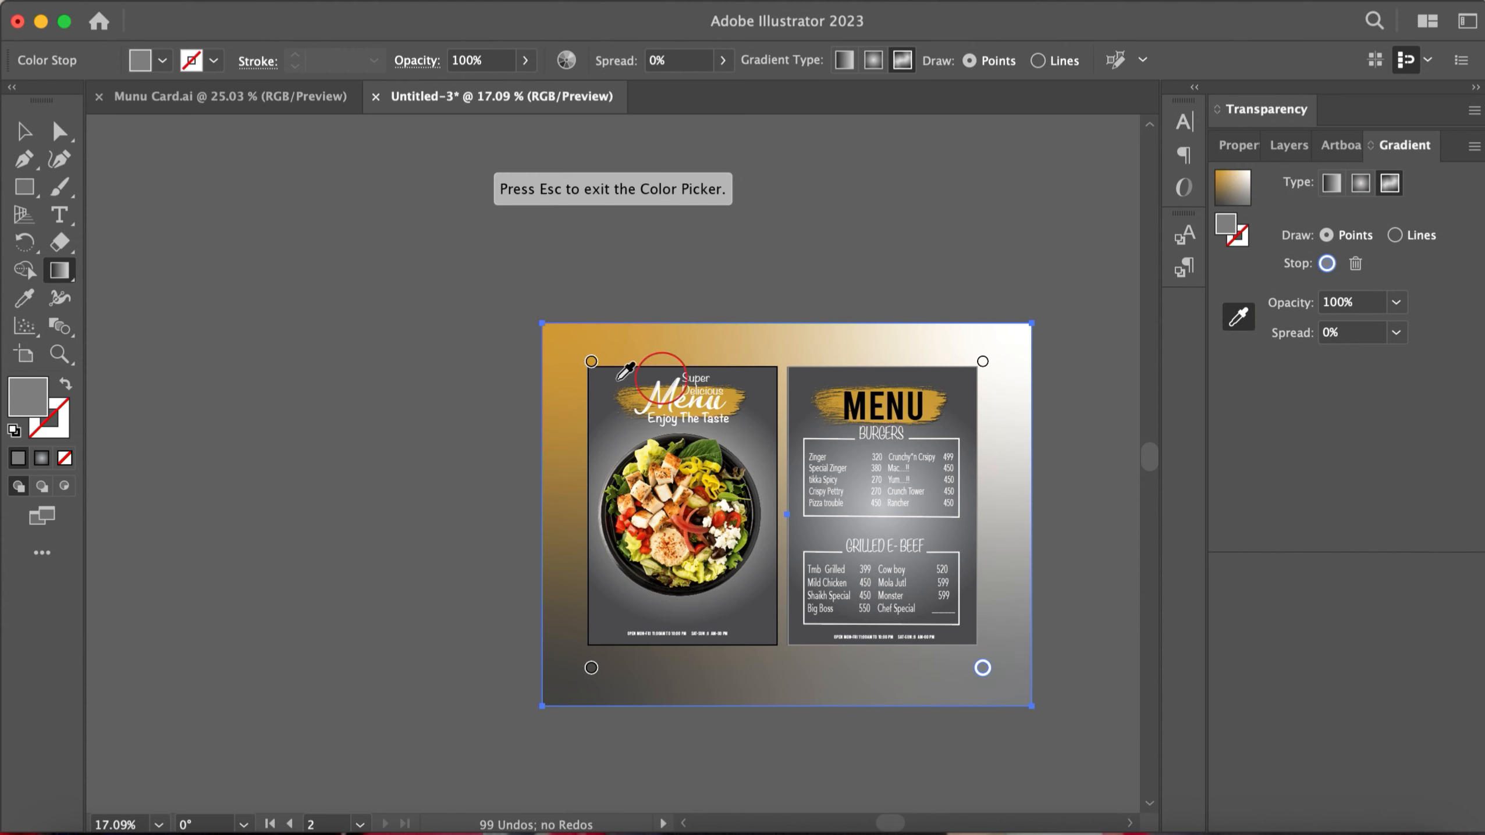
click(563, 342)
click(986, 672)
click(983, 670)
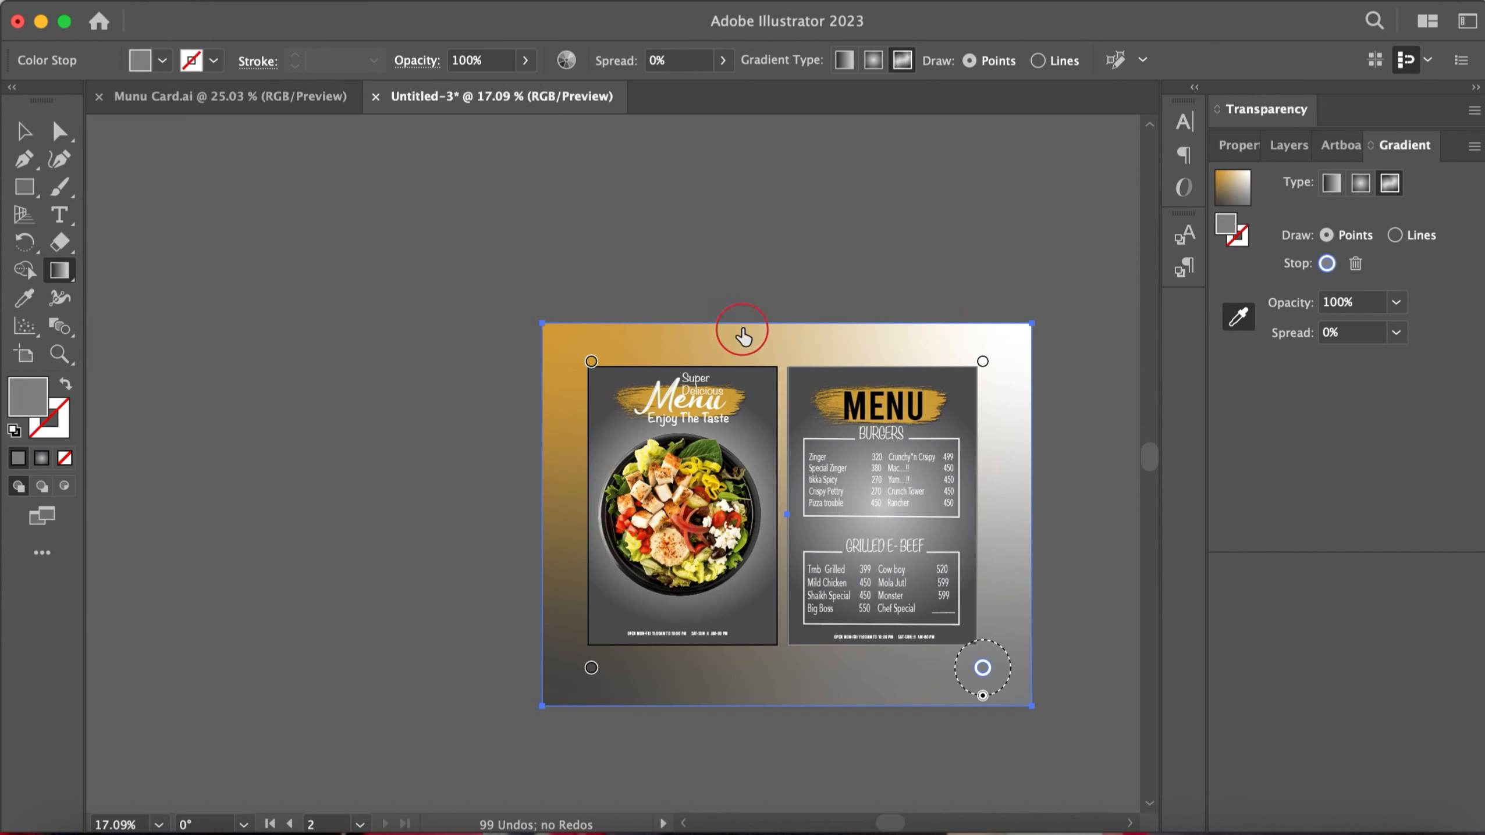
click(559, 338)
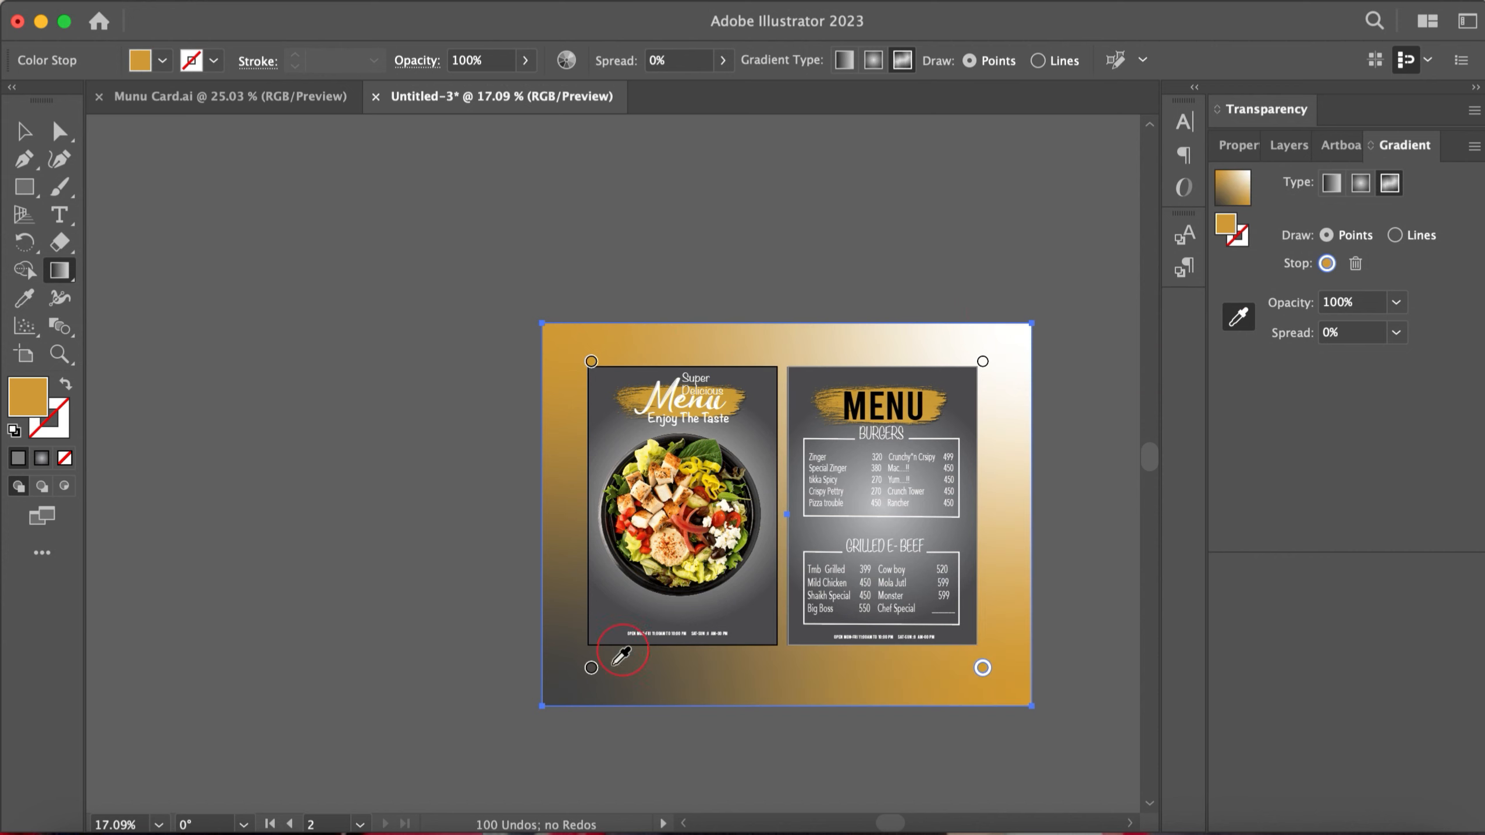
Recolour the background's lower-left gradient stop with the white sampled from its upper-right corner
click(591, 668)
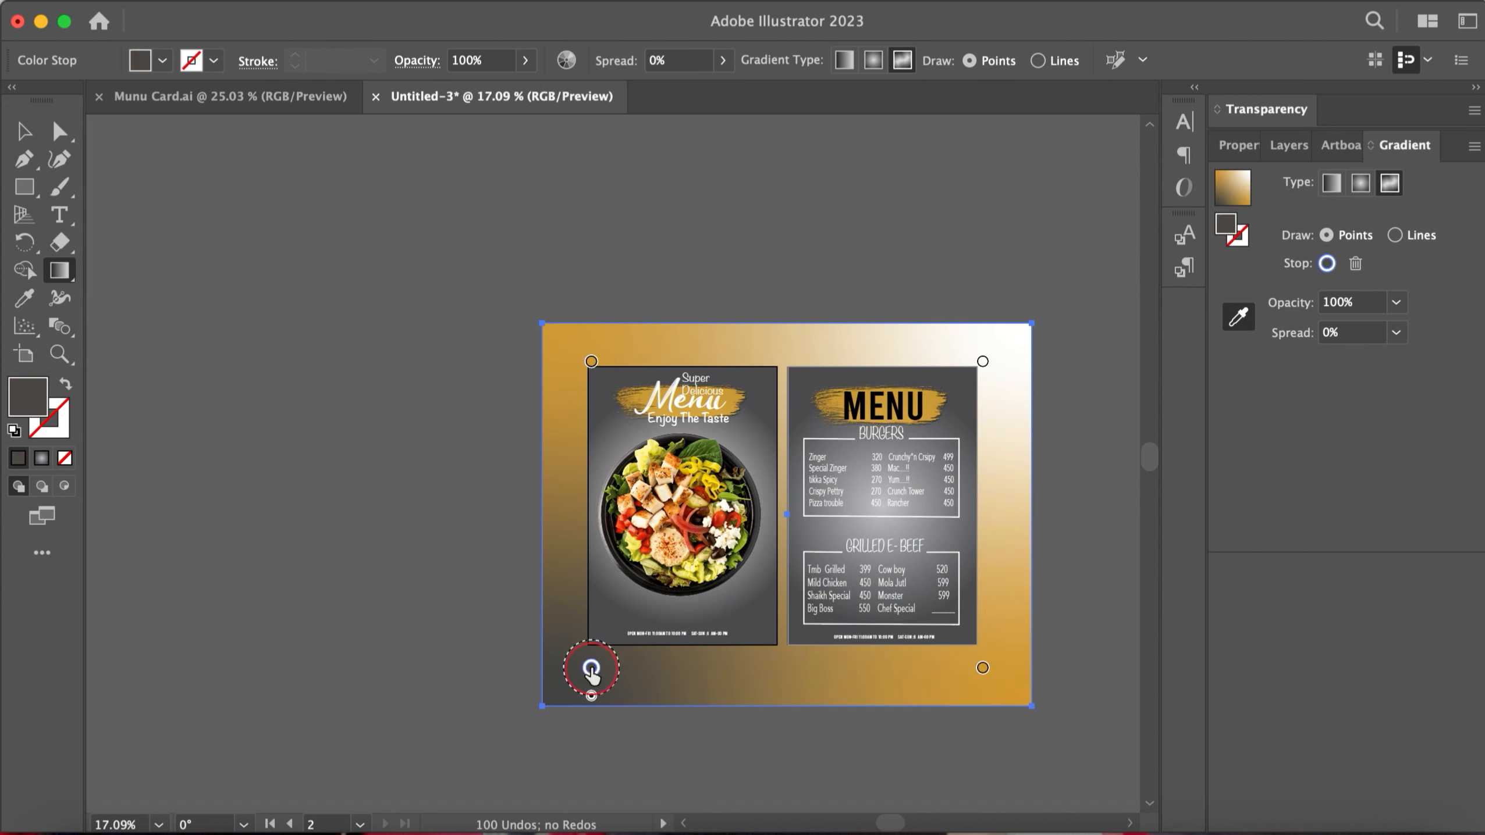
click(1024, 329)
Set the background's upper-right gradient stop to a dark grey swatch from the greys group
click(982, 360)
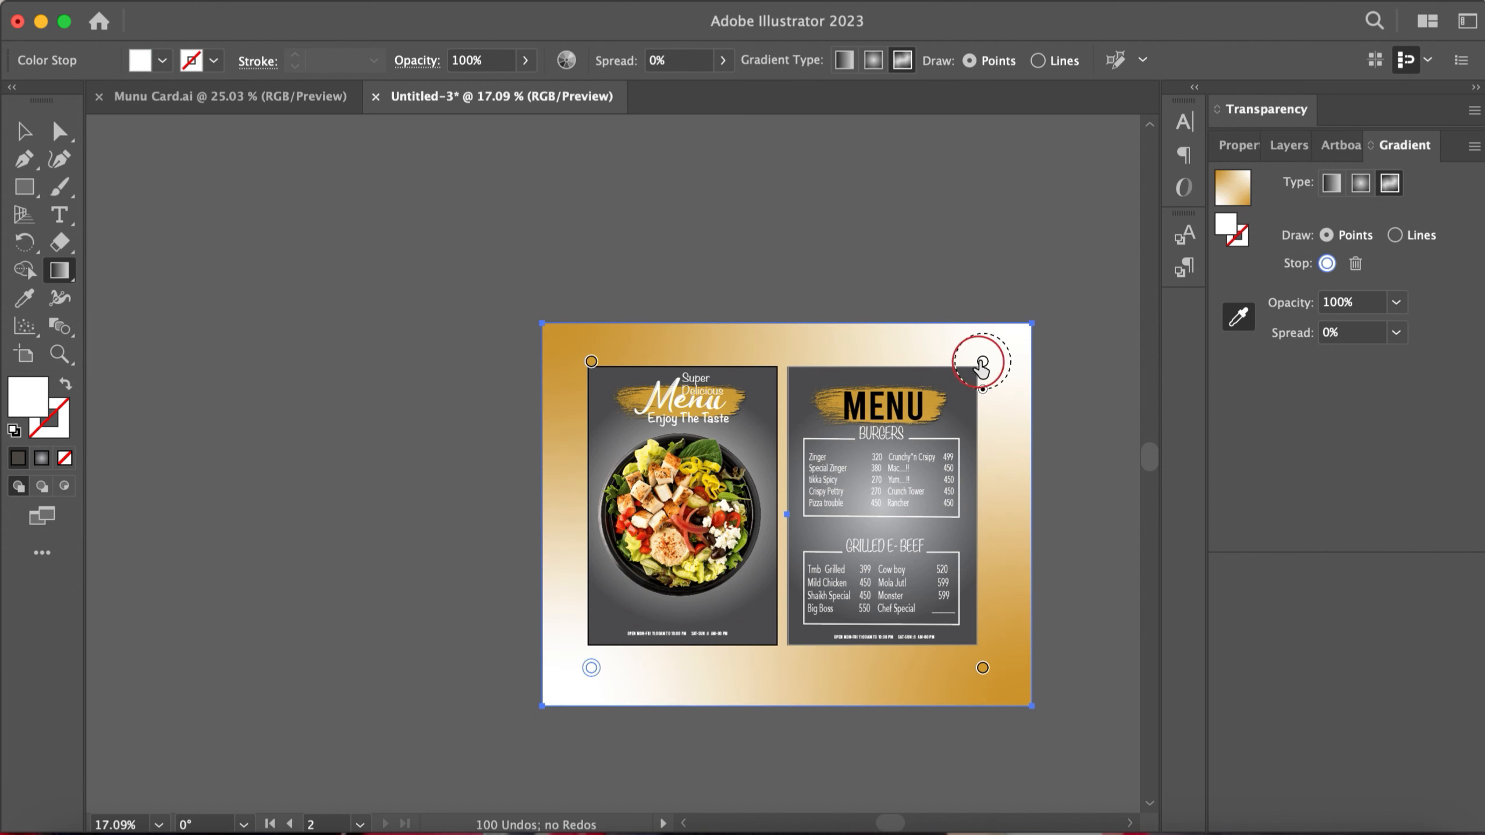
click(1327, 265)
click(1022, 378)
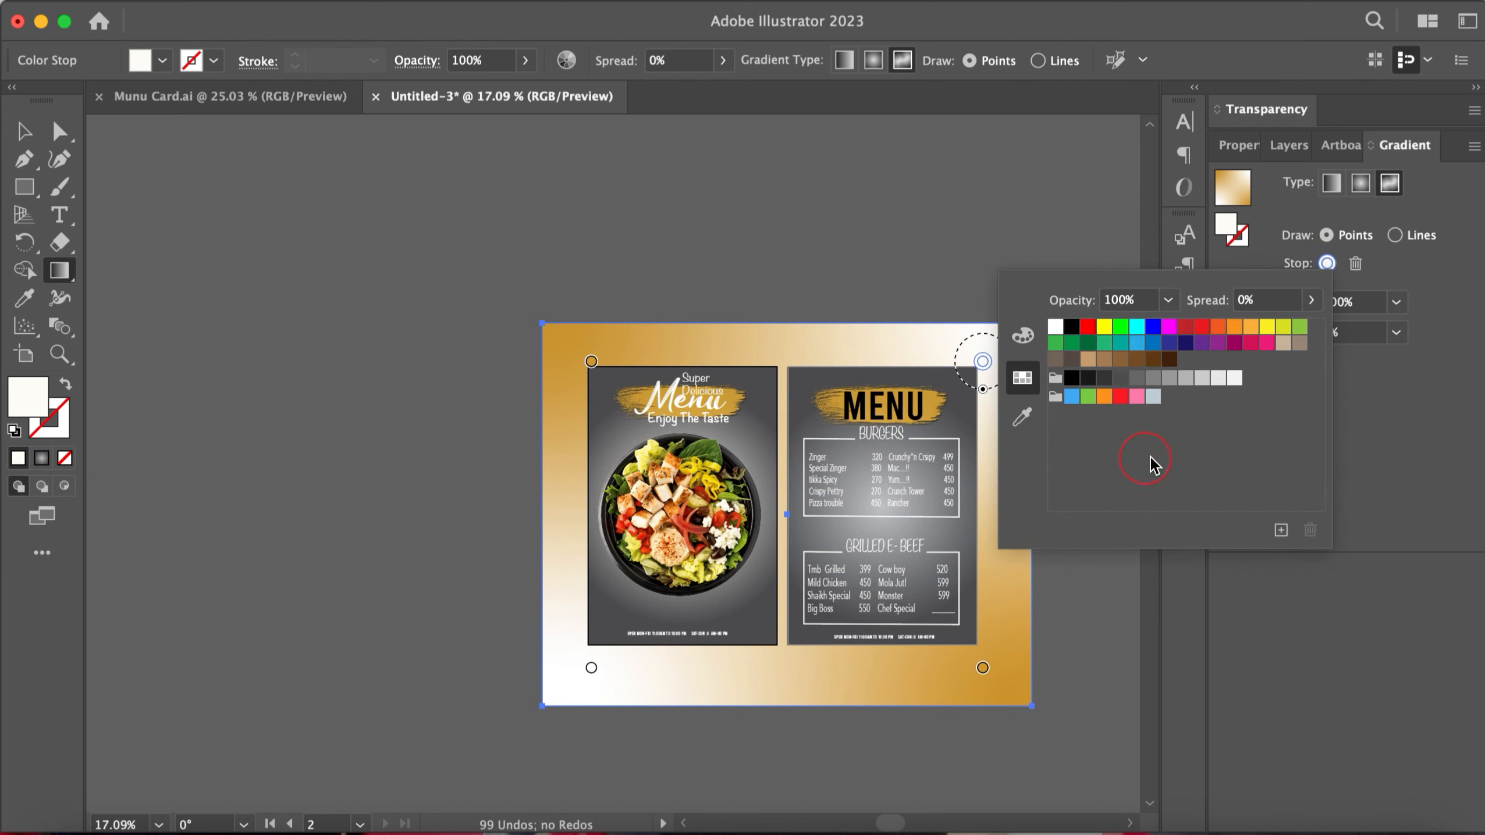
click(1137, 379)
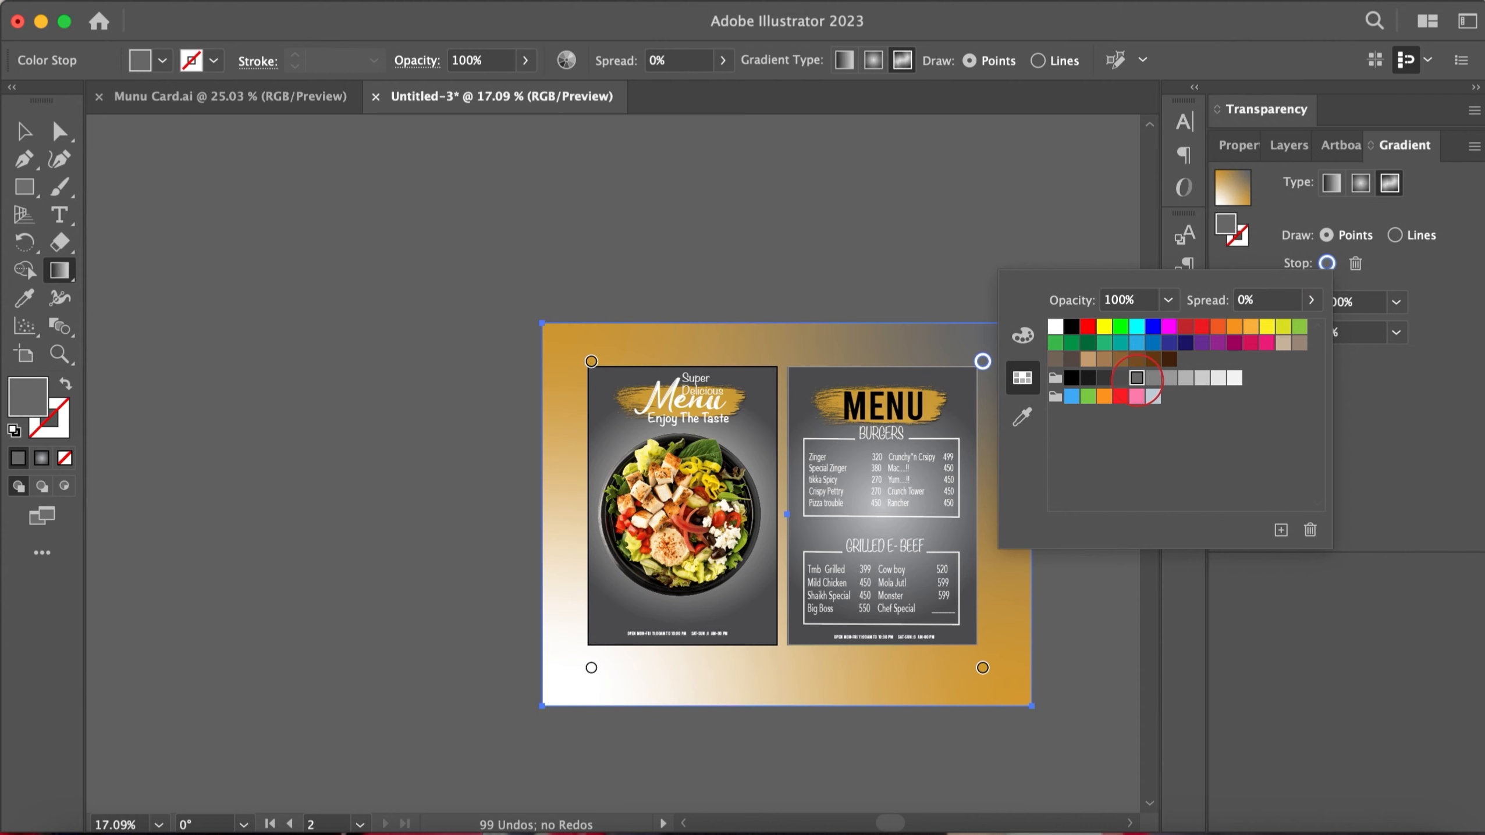
click(1103, 378)
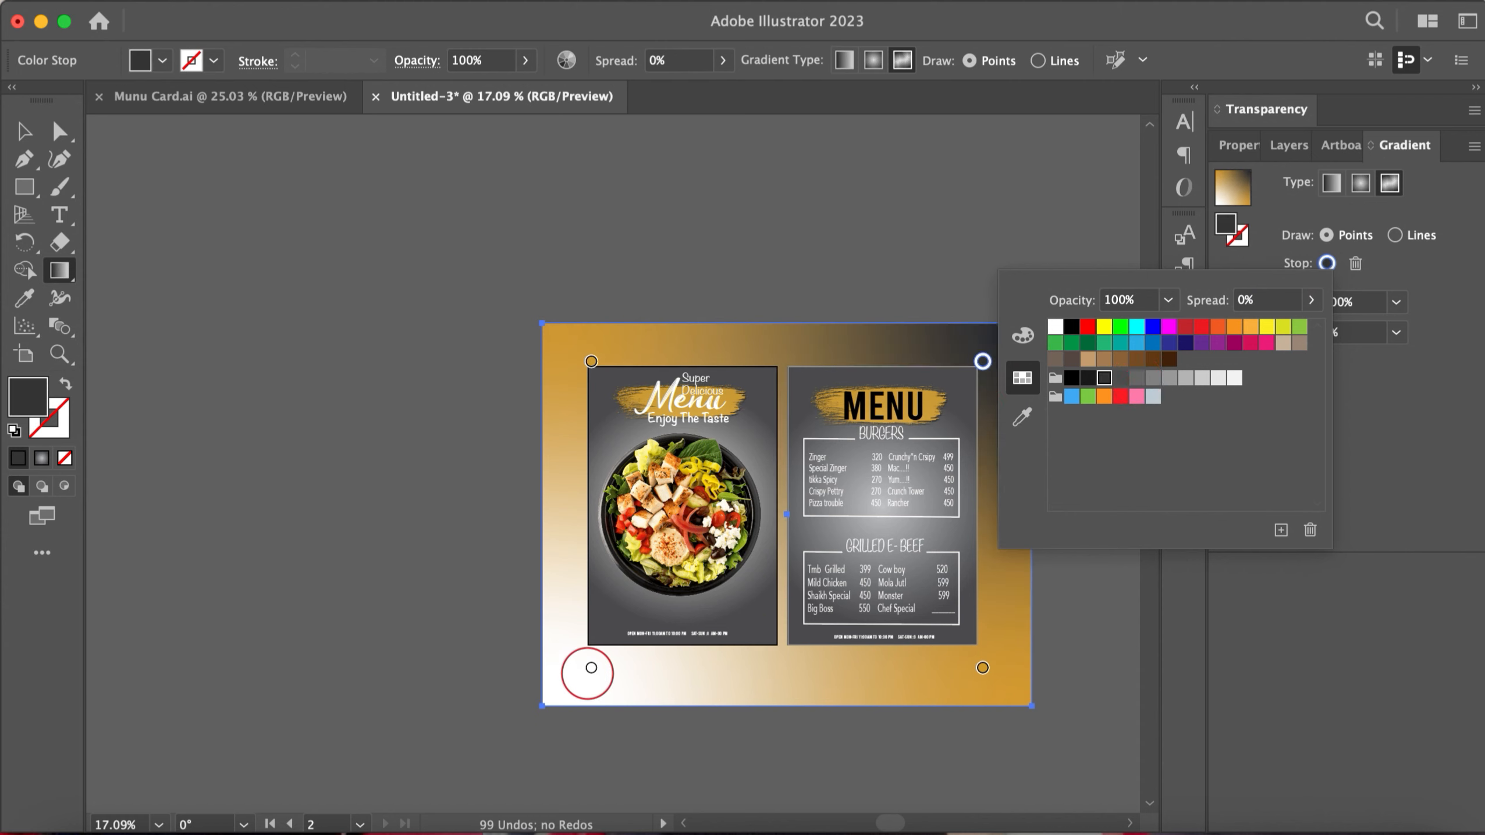
Recolour the background's lower-left gradient stop with the dark tone sampled from its upper-right corner and deselect the rectangle
click(587, 671)
click(591, 668)
key(cmd+z)
click(1236, 332)
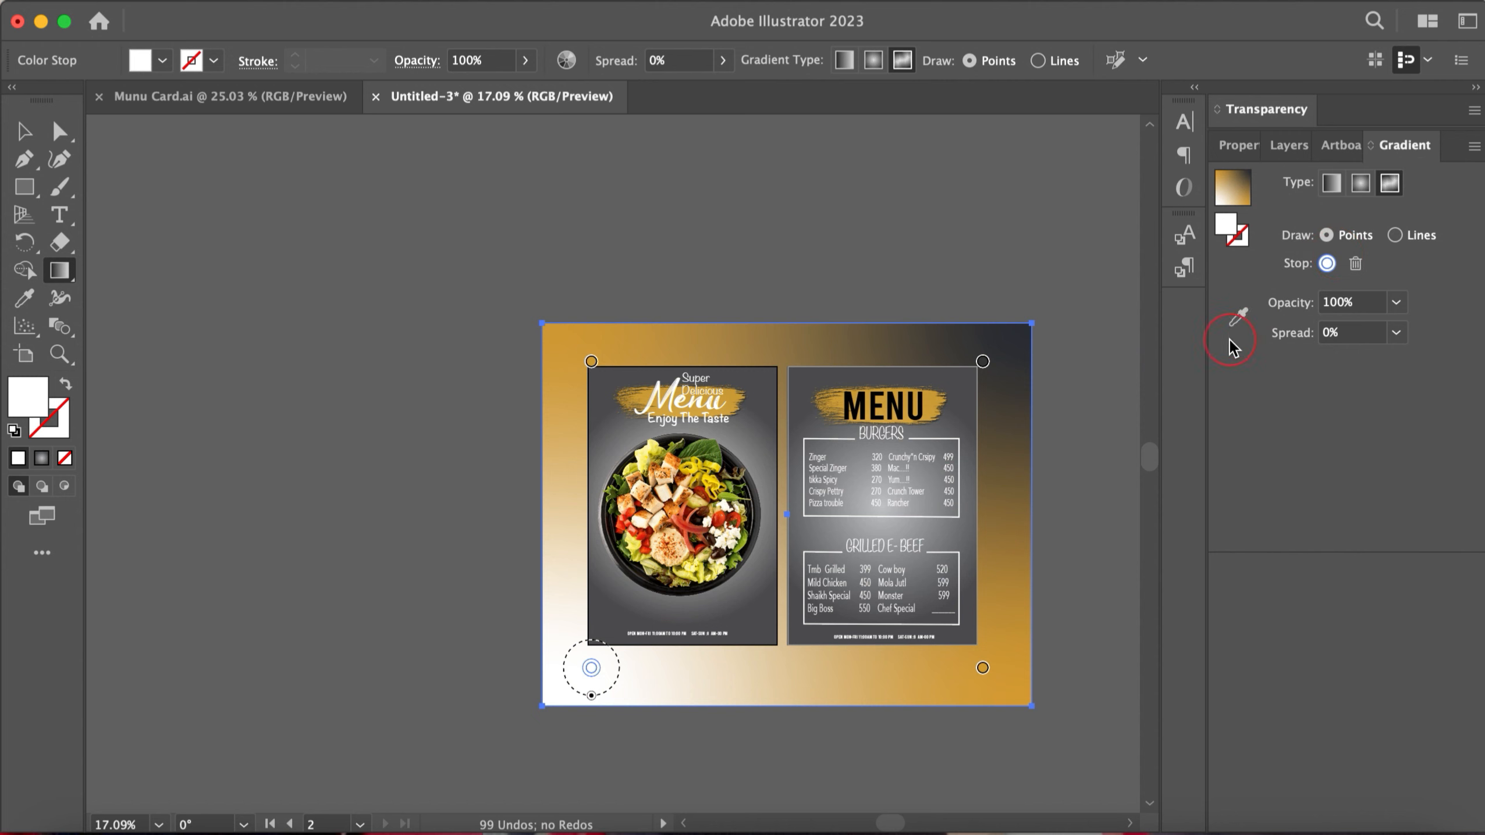
click(1014, 348)
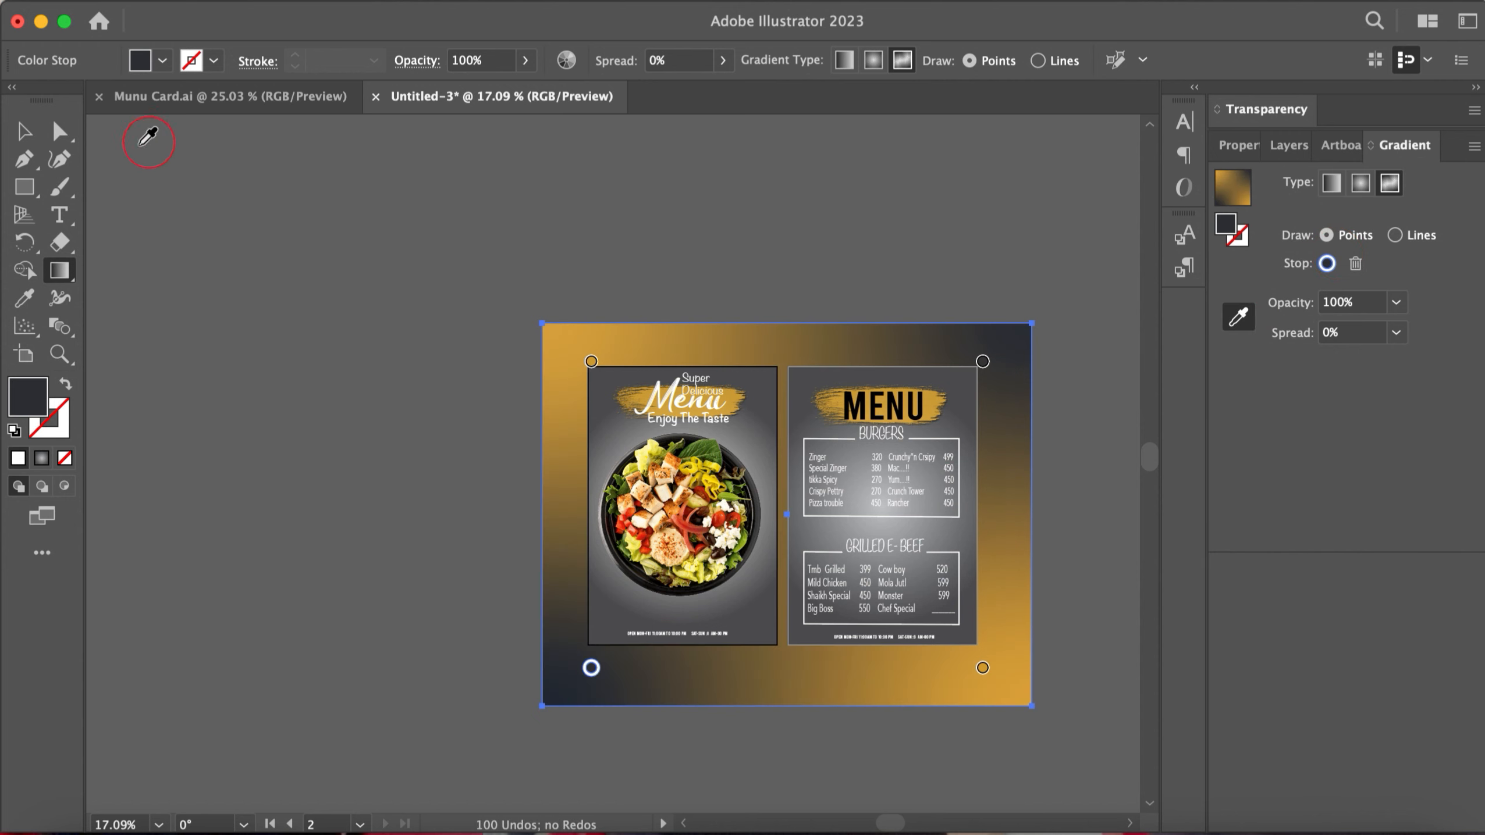
click(24, 132)
click(372, 422)
scroll(372, 423, down, 3)
scroll(372, 422, right, 3)
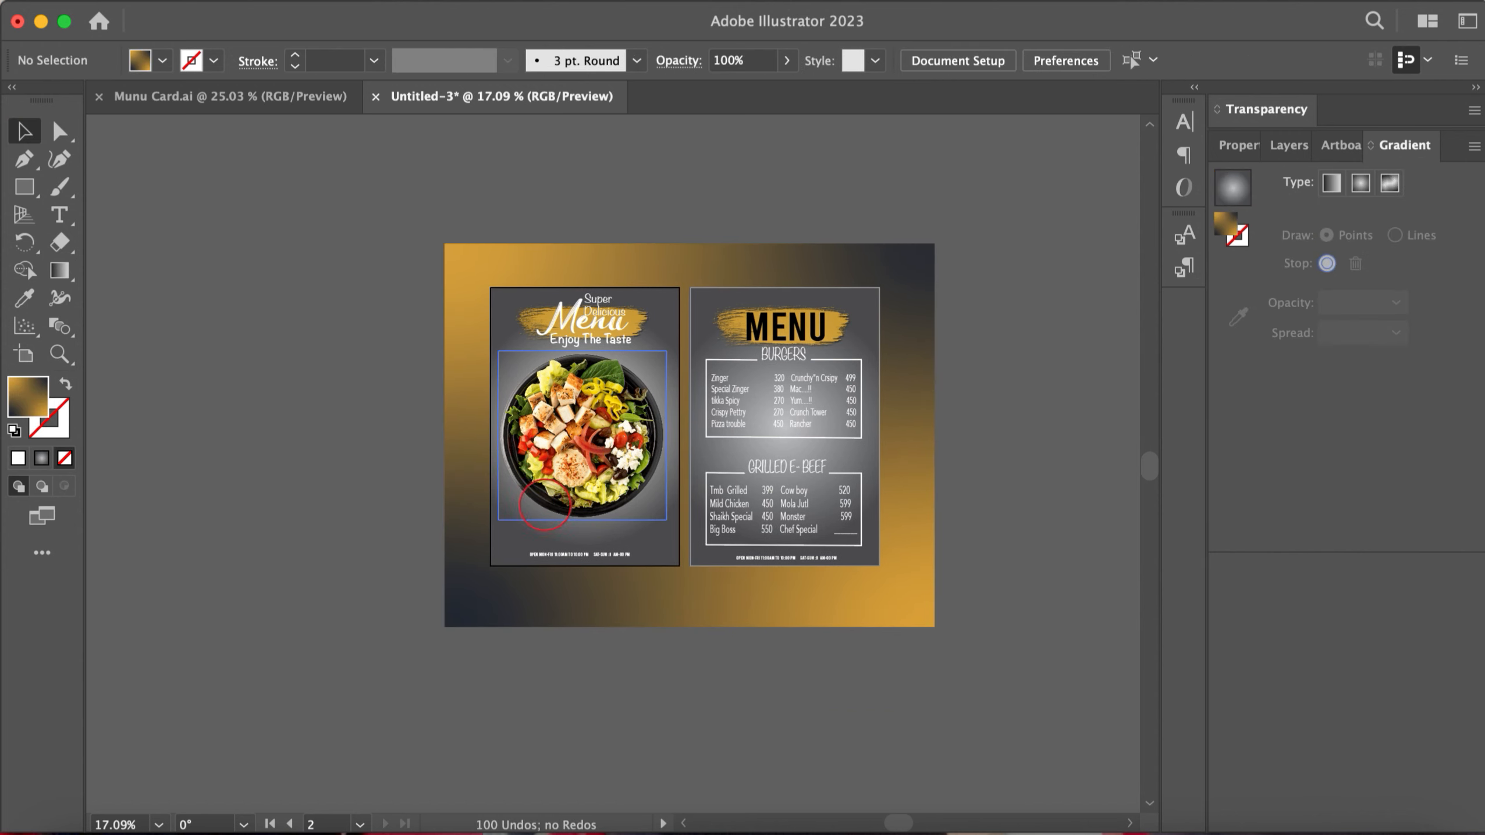